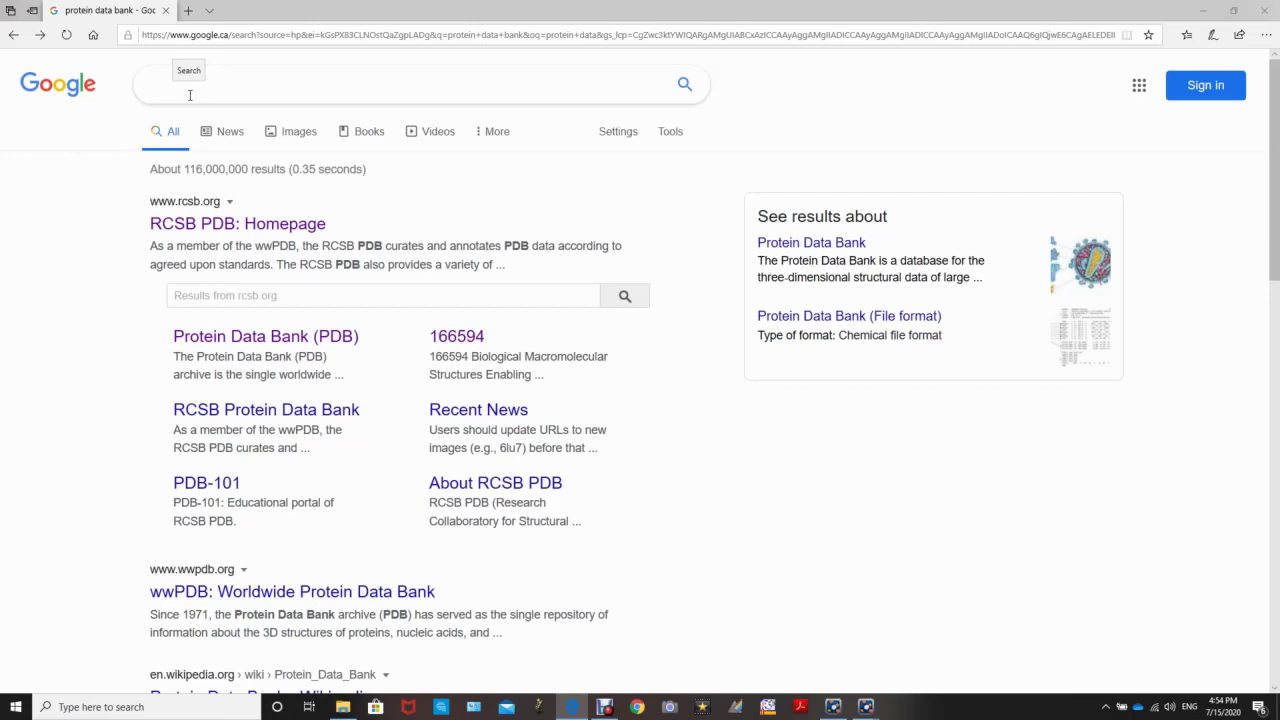
# Search Google for "protein data bank" and open the Protein Data Bank (PDB) page on rcsb.org.
pyautogui.click(189, 95)
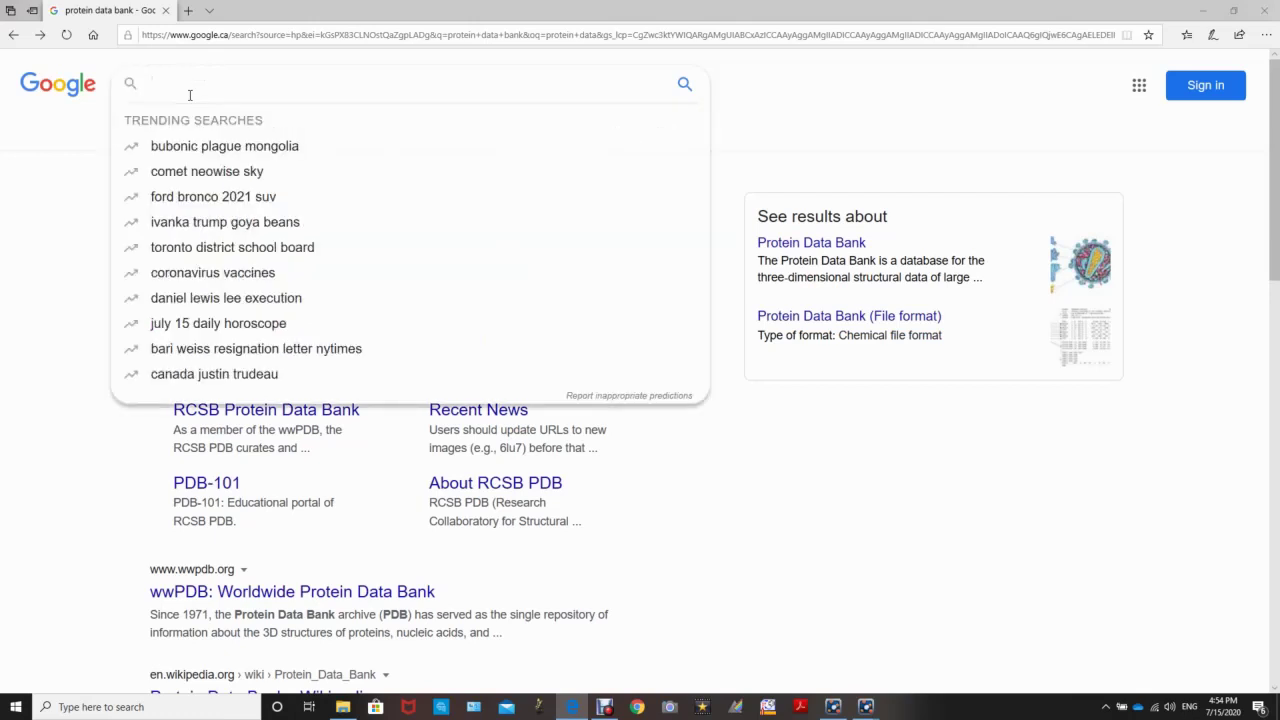
pyautogui.write('protein')
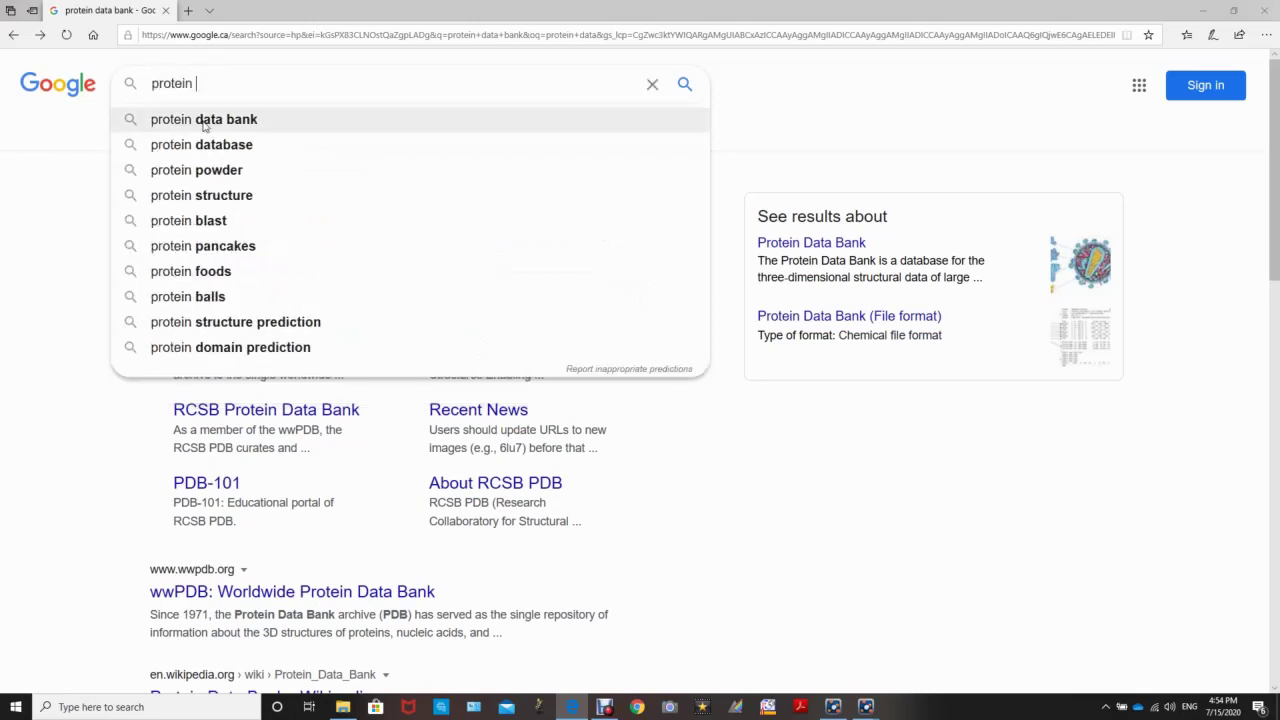
pyautogui.click(204, 124)
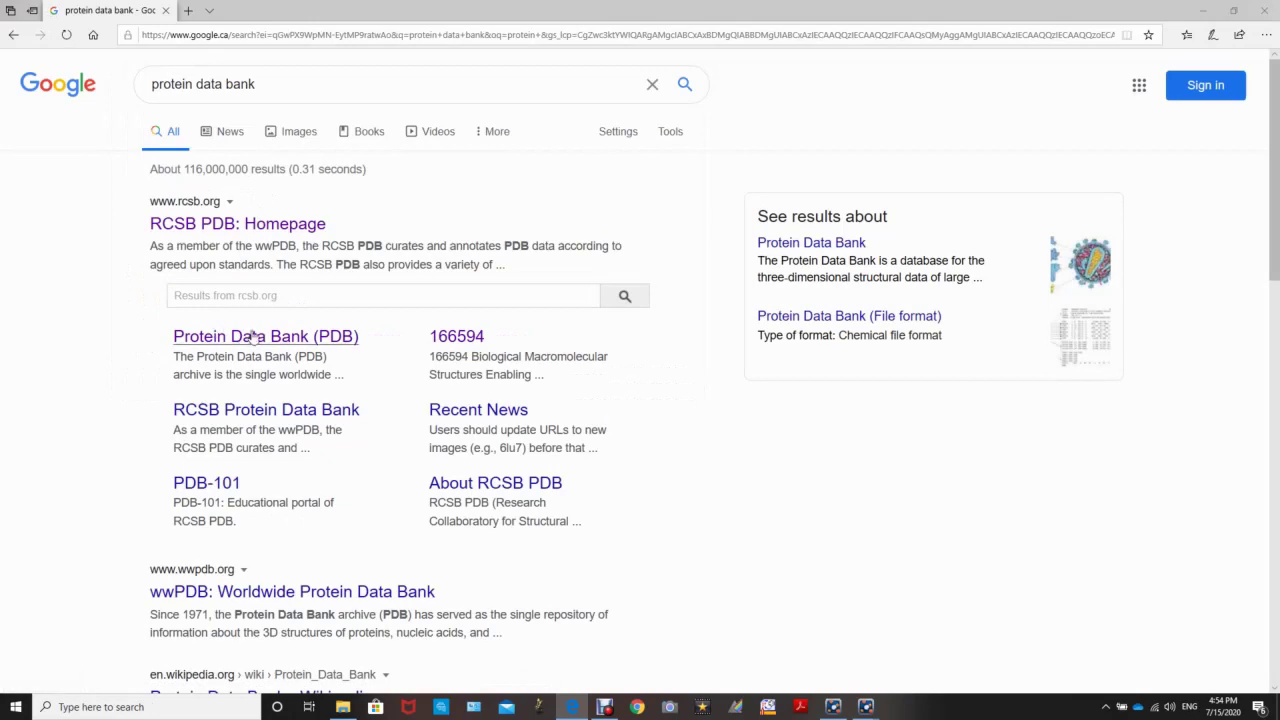
pyautogui.click(275, 344)
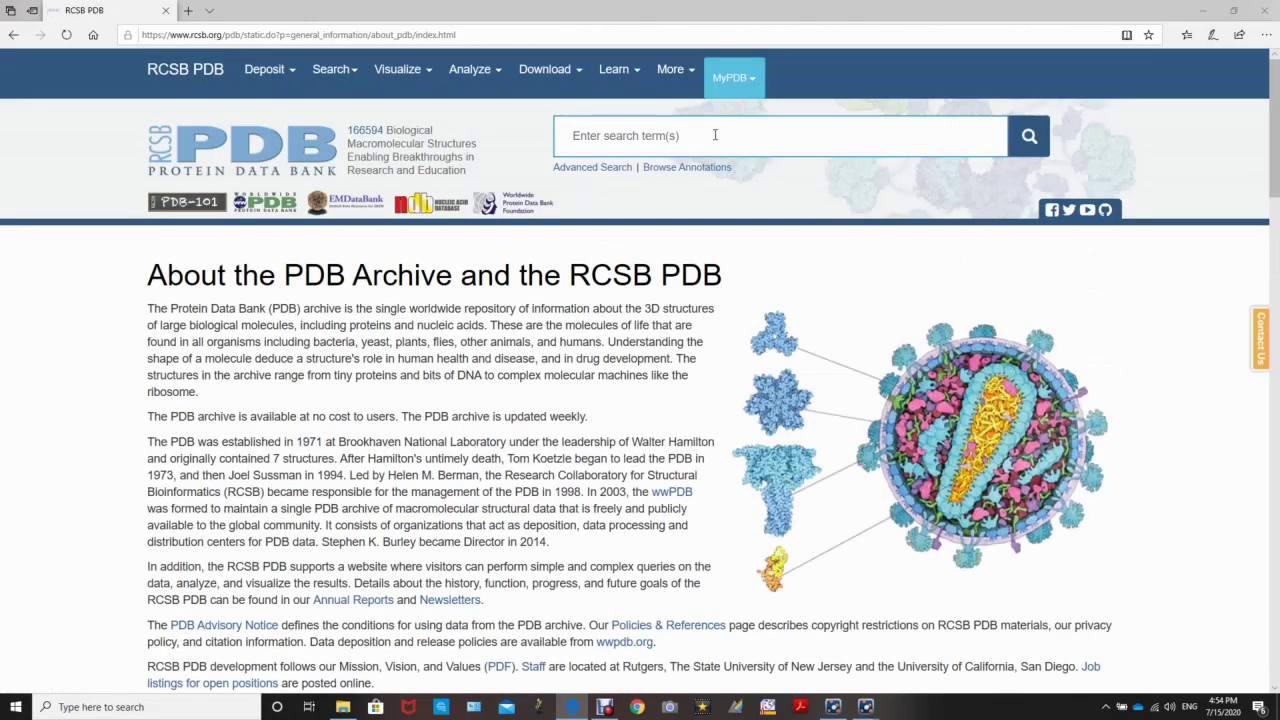
# Search the PDB for "dna polymerase alpha" using the suggestion "DNA polymerase alpha catalytic subunit A" and look through the listed structures.
pyautogui.click(715, 134)
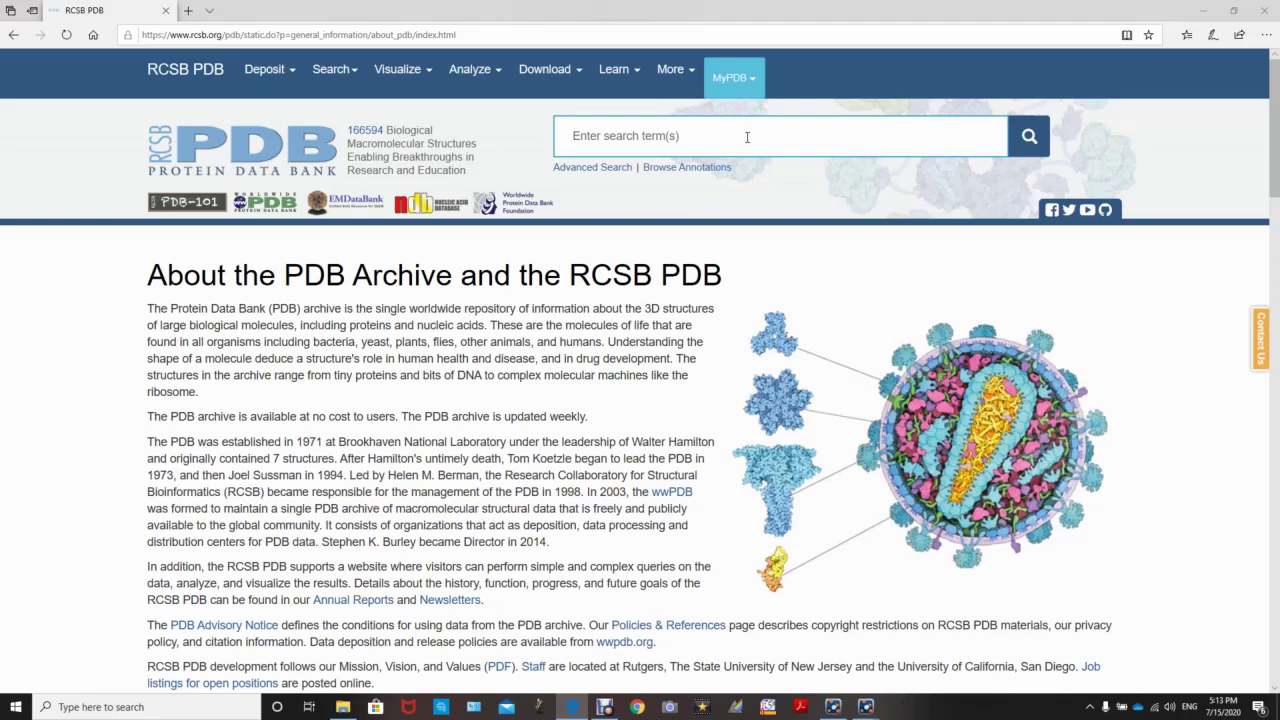
pyautogui.click(698, 126)
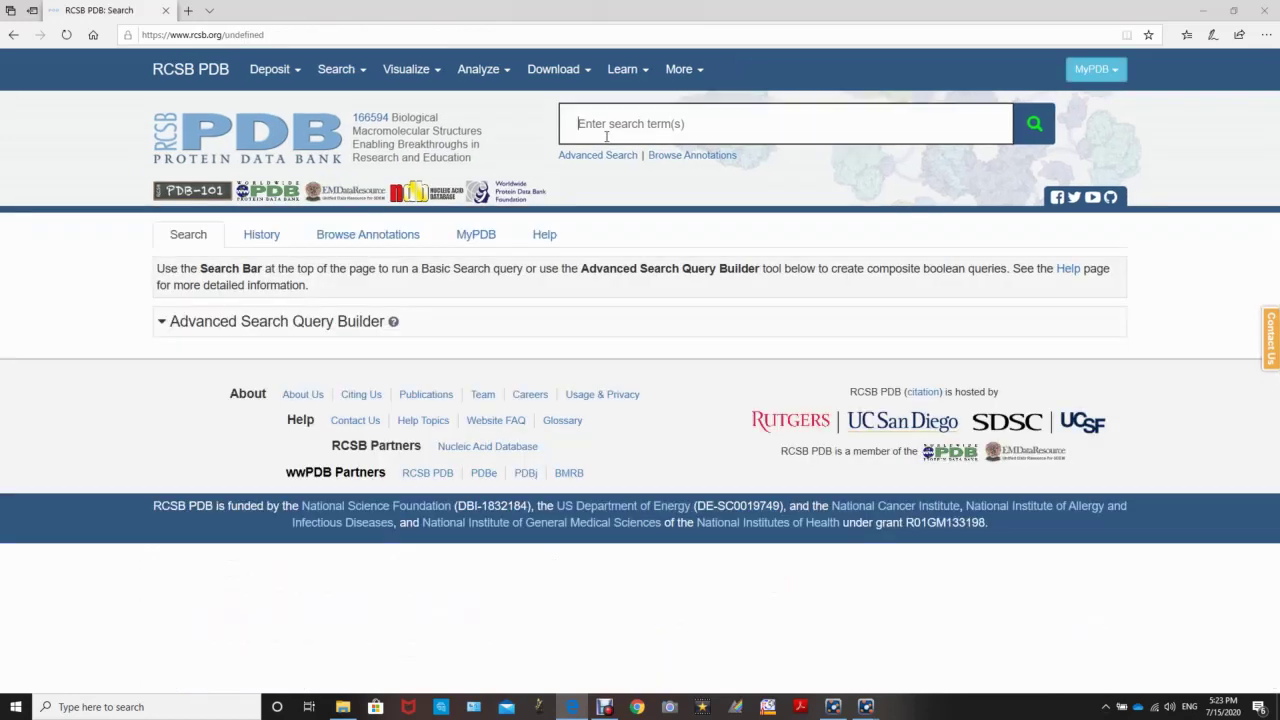
pyautogui.write('dna polymeras')
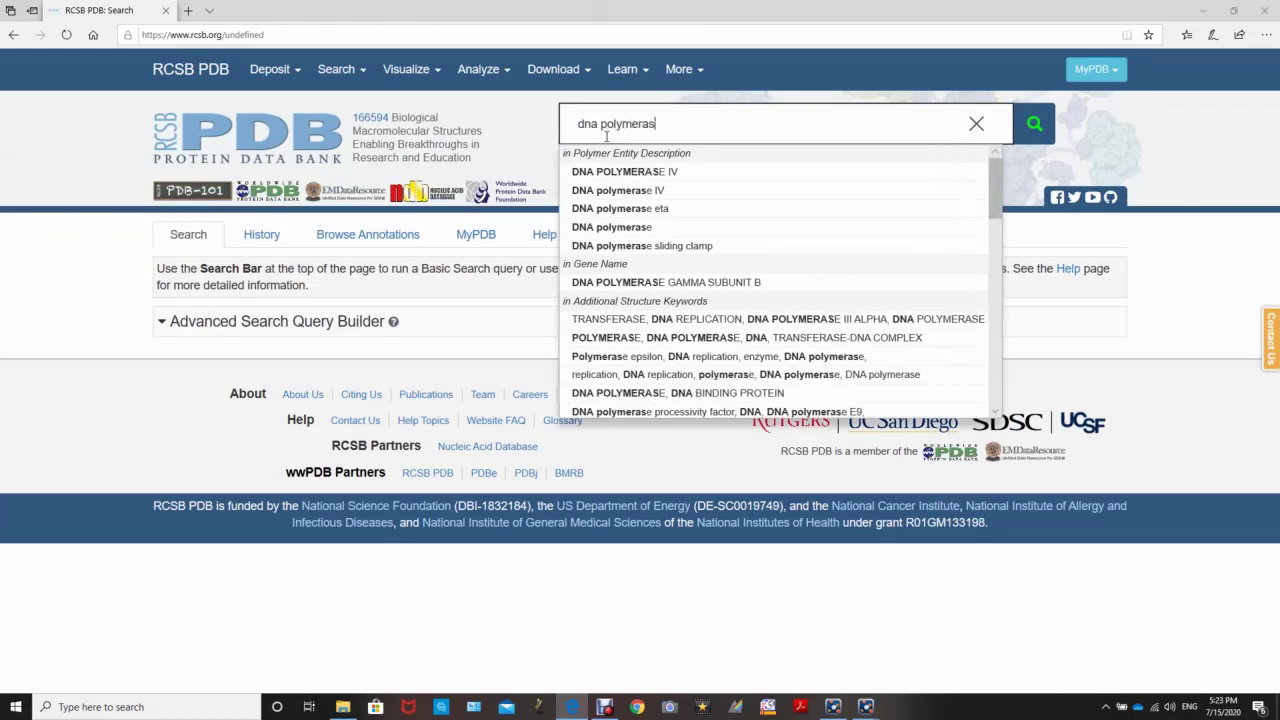
pyautogui.write('e alpha')
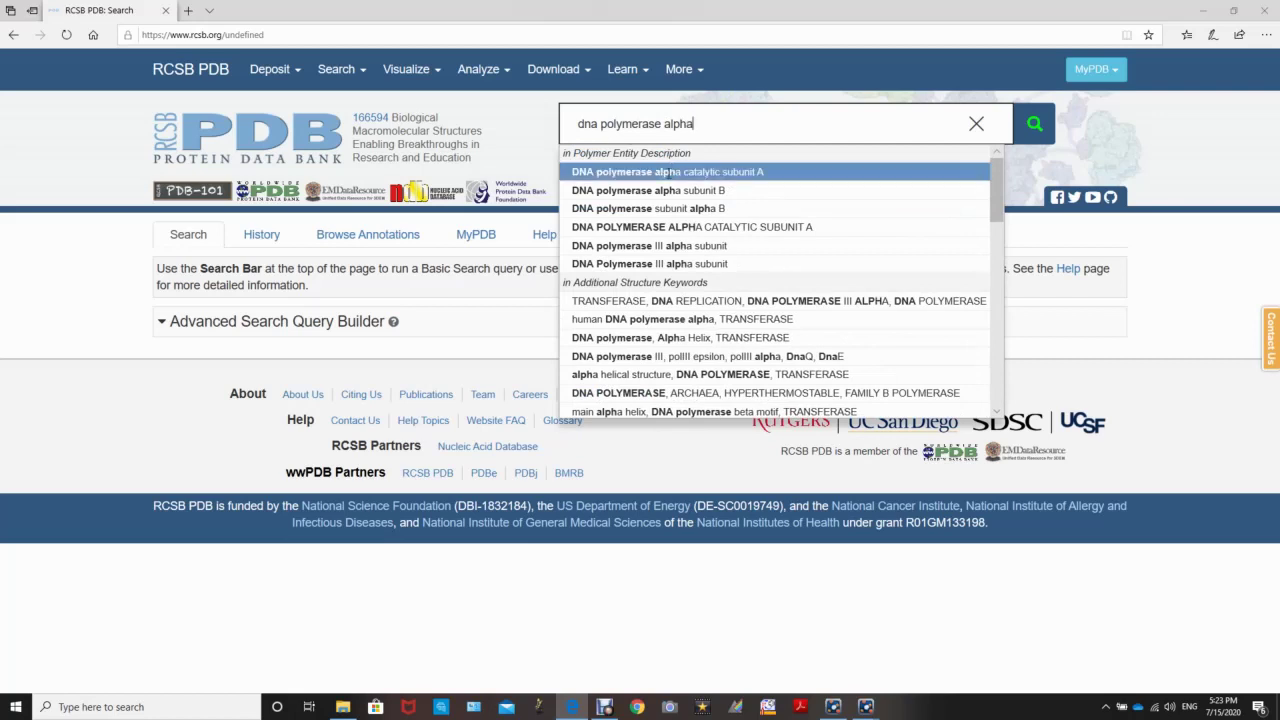
pyautogui.click(669, 172)
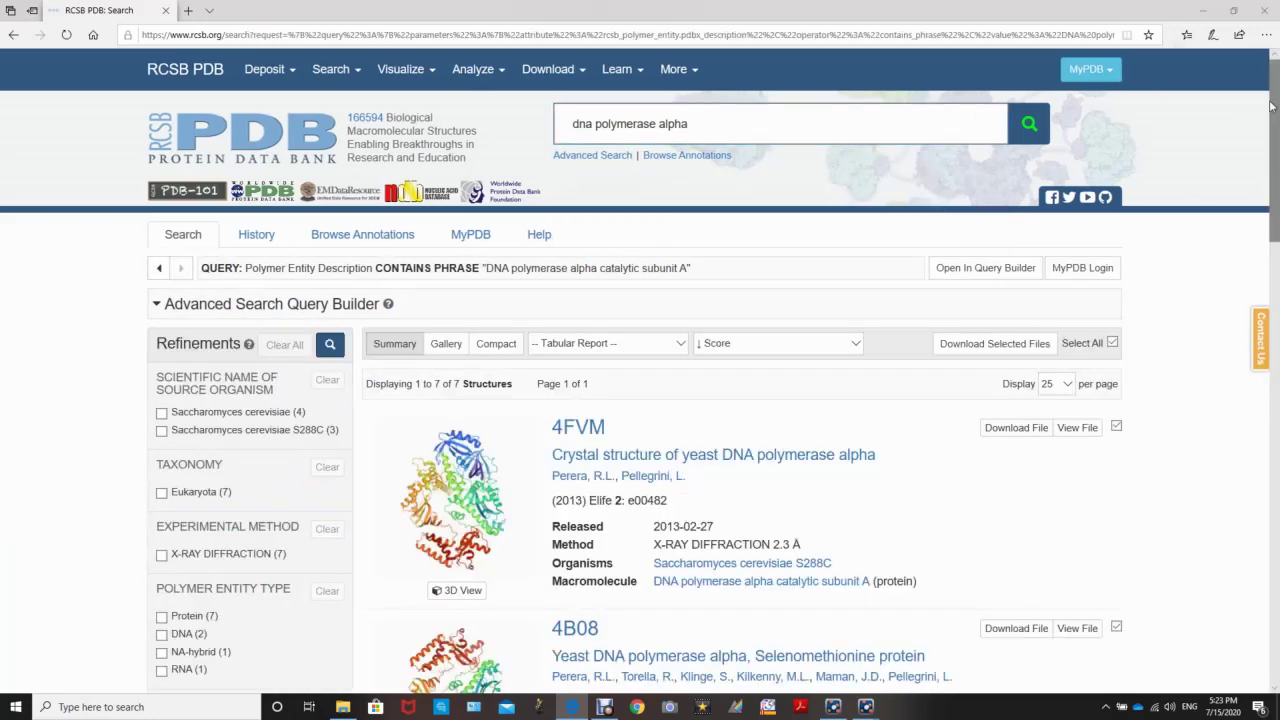
pyautogui.moveTo(1276, 108); pyautogui.dragTo(1242, 105)
pyautogui.scroll(-3, 1244, 150)
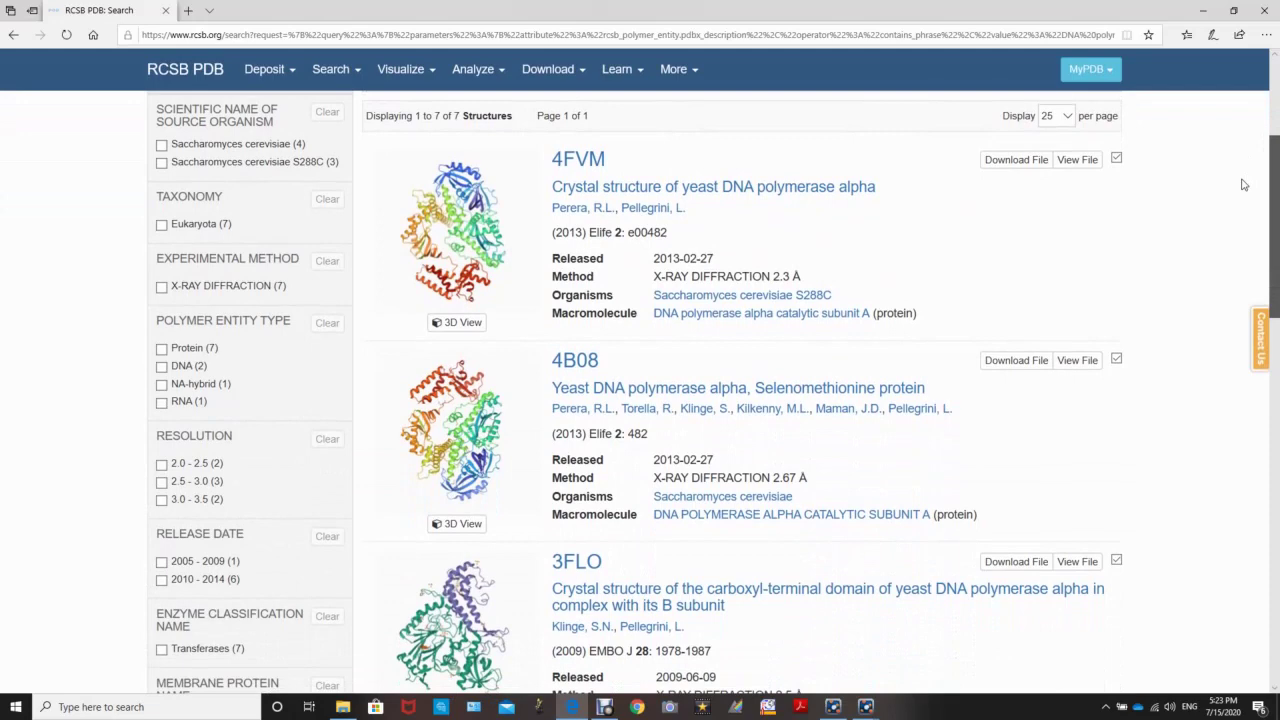
pyautogui.scroll(1, 1240, 160)
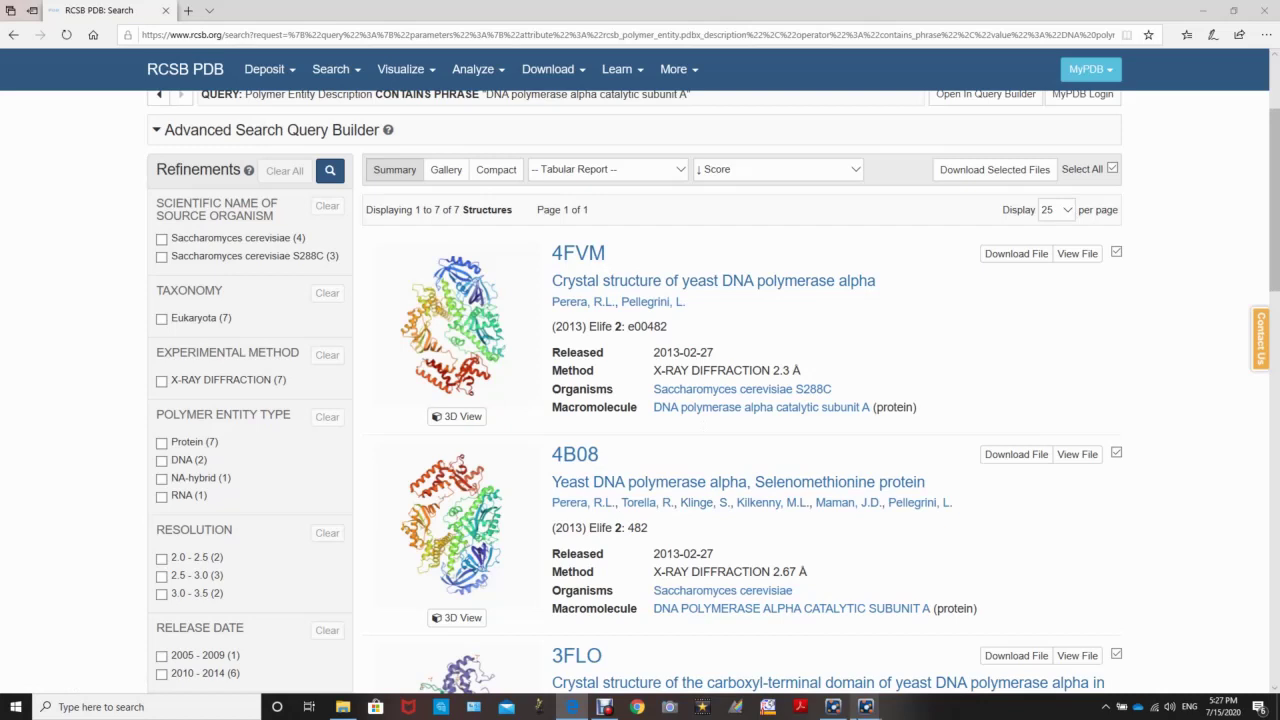
# Switch to PyMOL, fetch the structure 4fvm, and bring up the molecule in the PyMOL Viewer.
pyautogui.moveTo(870, 707)
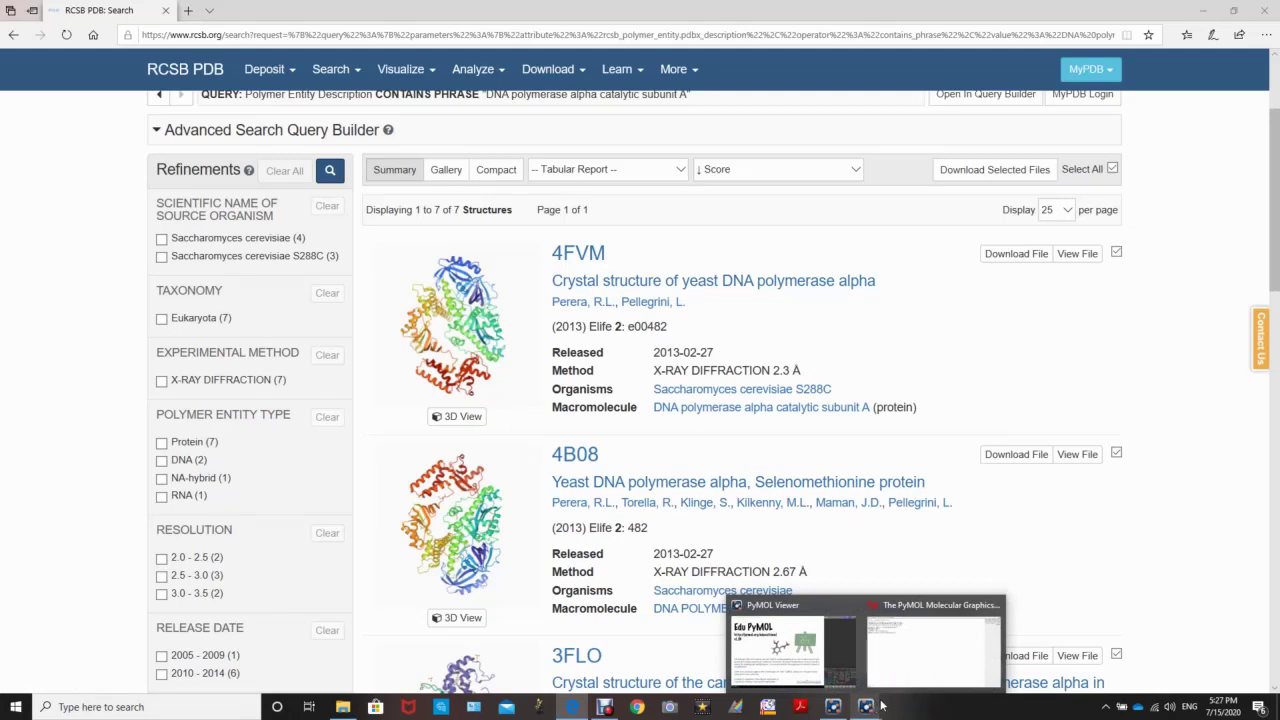
pyautogui.click(942, 627)
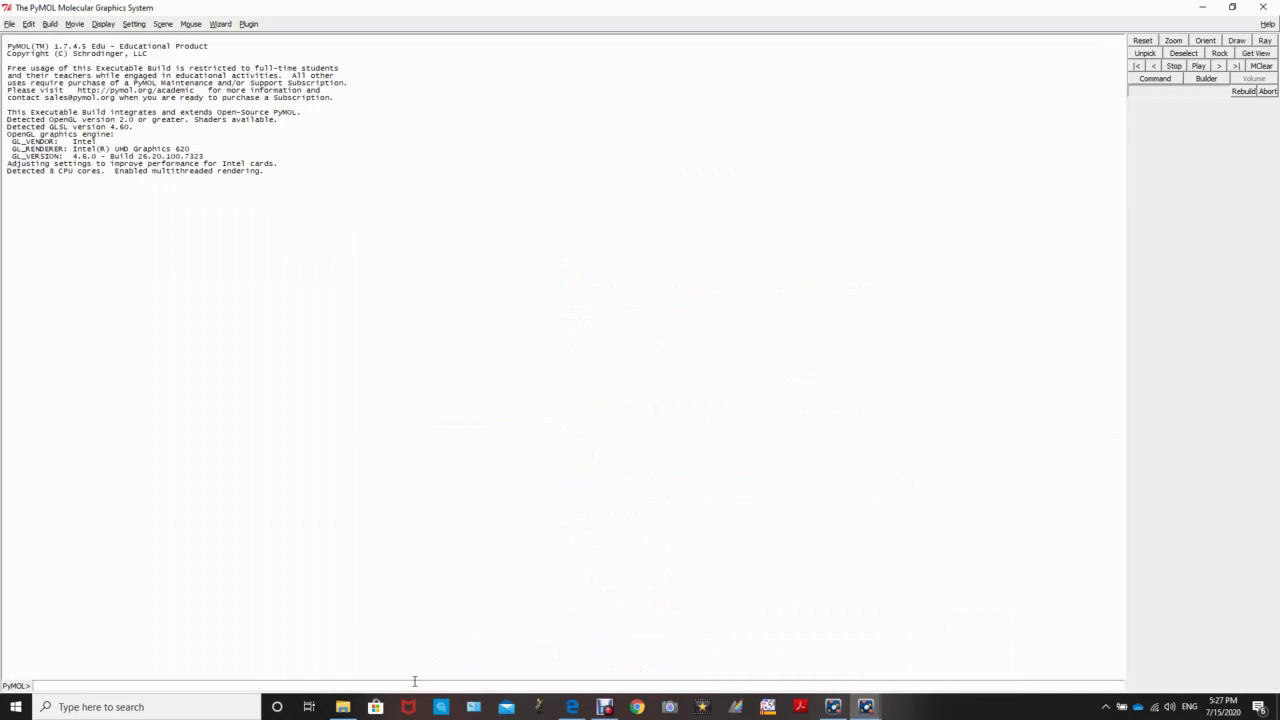
pyautogui.write('fetch 4fvm')
pyautogui.press('Return')
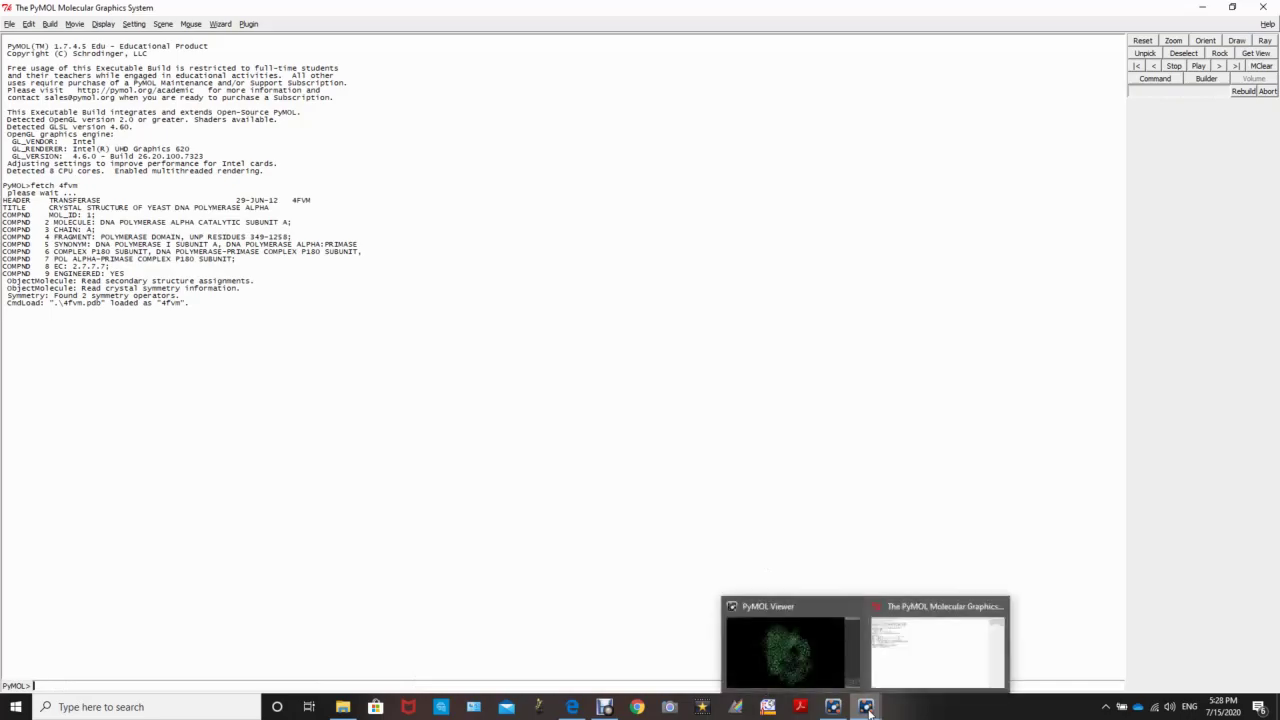
pyautogui.moveTo(816, 664)
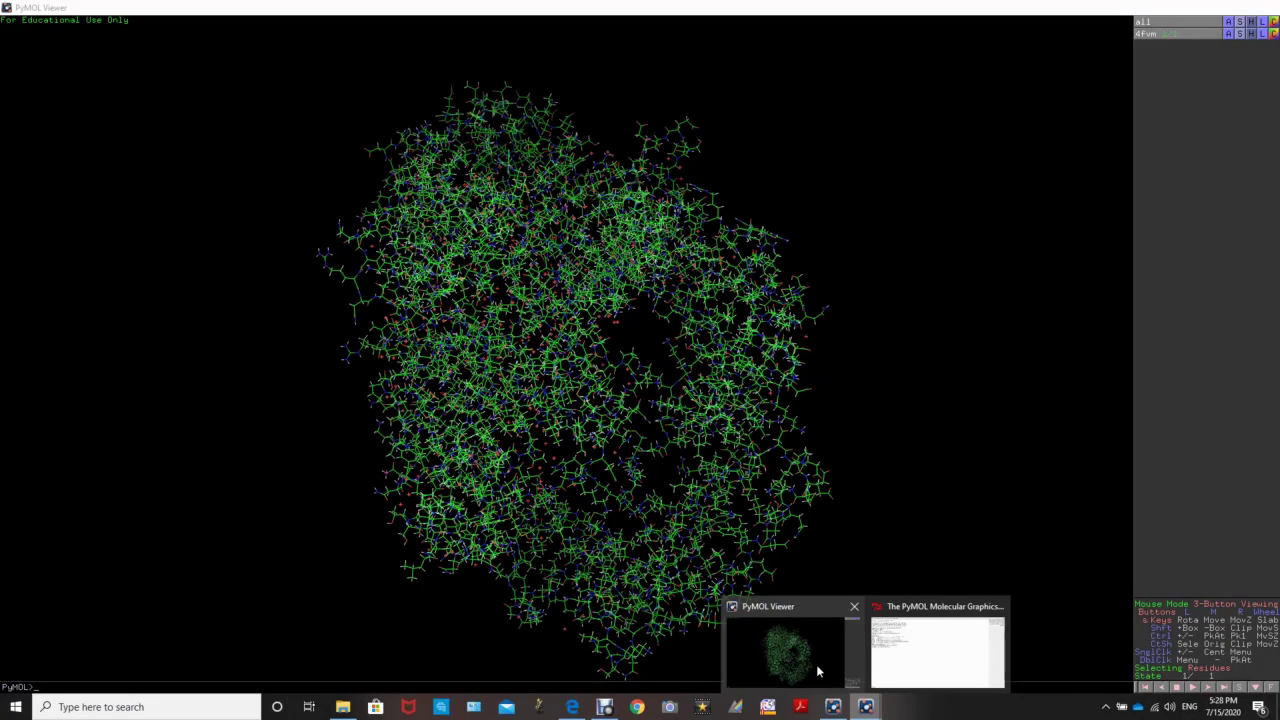
pyautogui.click(816, 664)
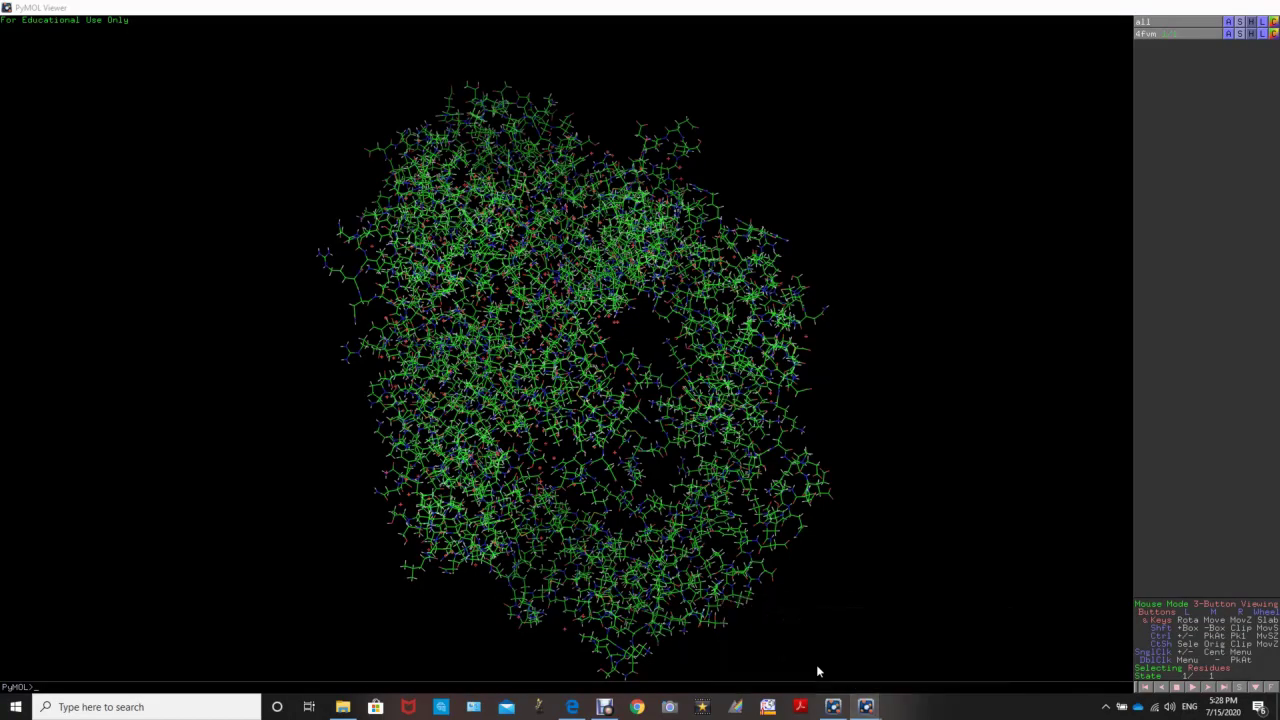
pyautogui.moveTo(551, 423); pyautogui.dragTo(577, 450)
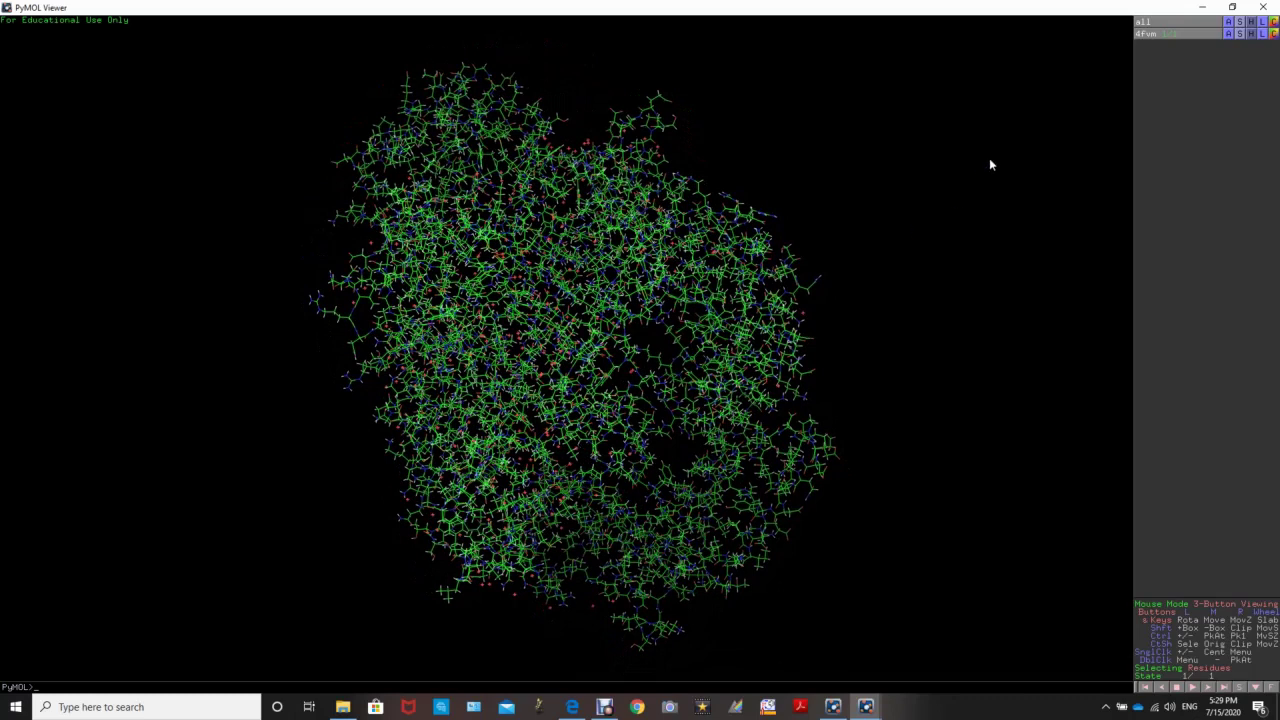
# Toggle the display of the 4fvm object off and back on.
pyautogui.click(1182, 35)
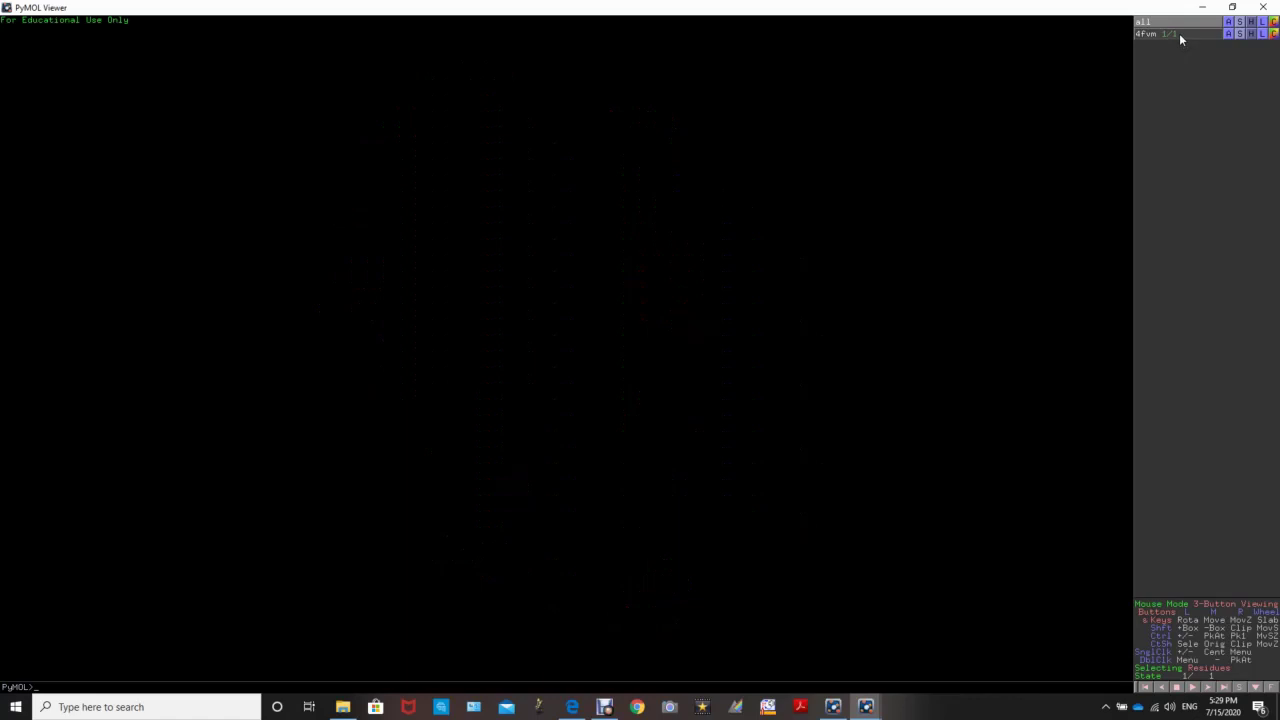
pyautogui.click(1180, 35)
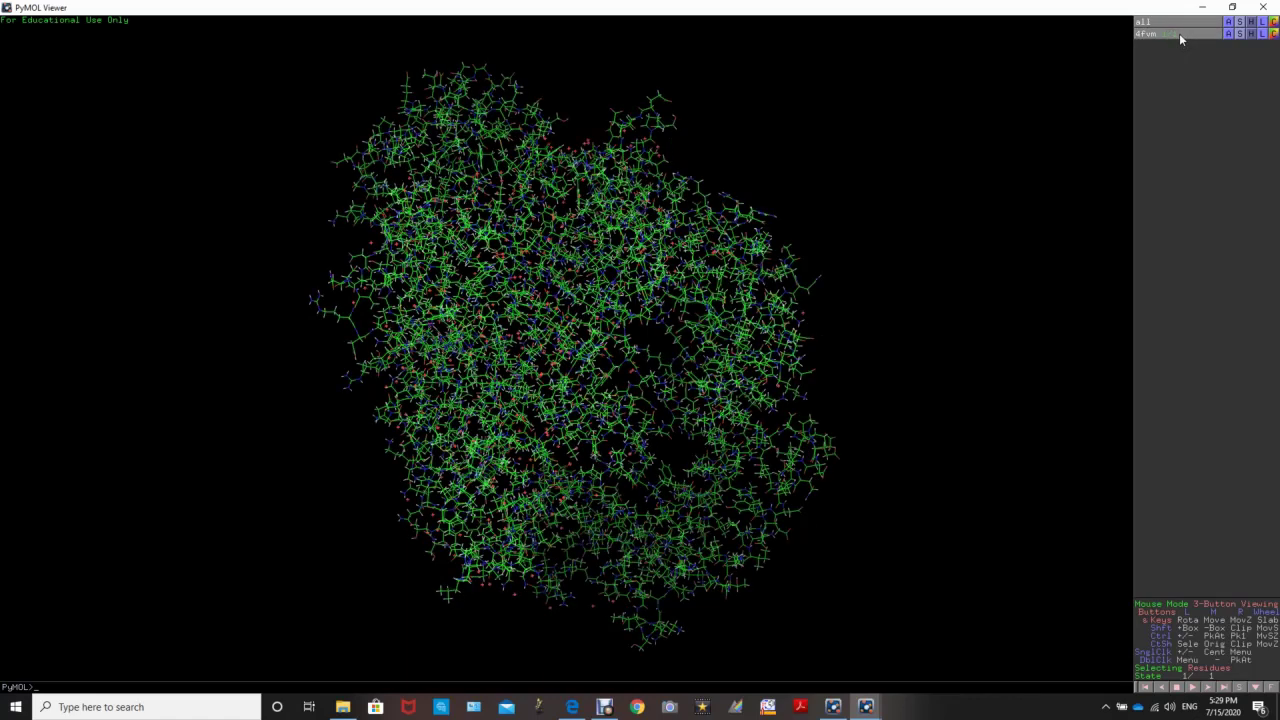
pyautogui.click(1179, 33)
pyautogui.click(1179, 33)
# Show the cartoon representation of the 4fvm object.
pyautogui.click(1239, 35)
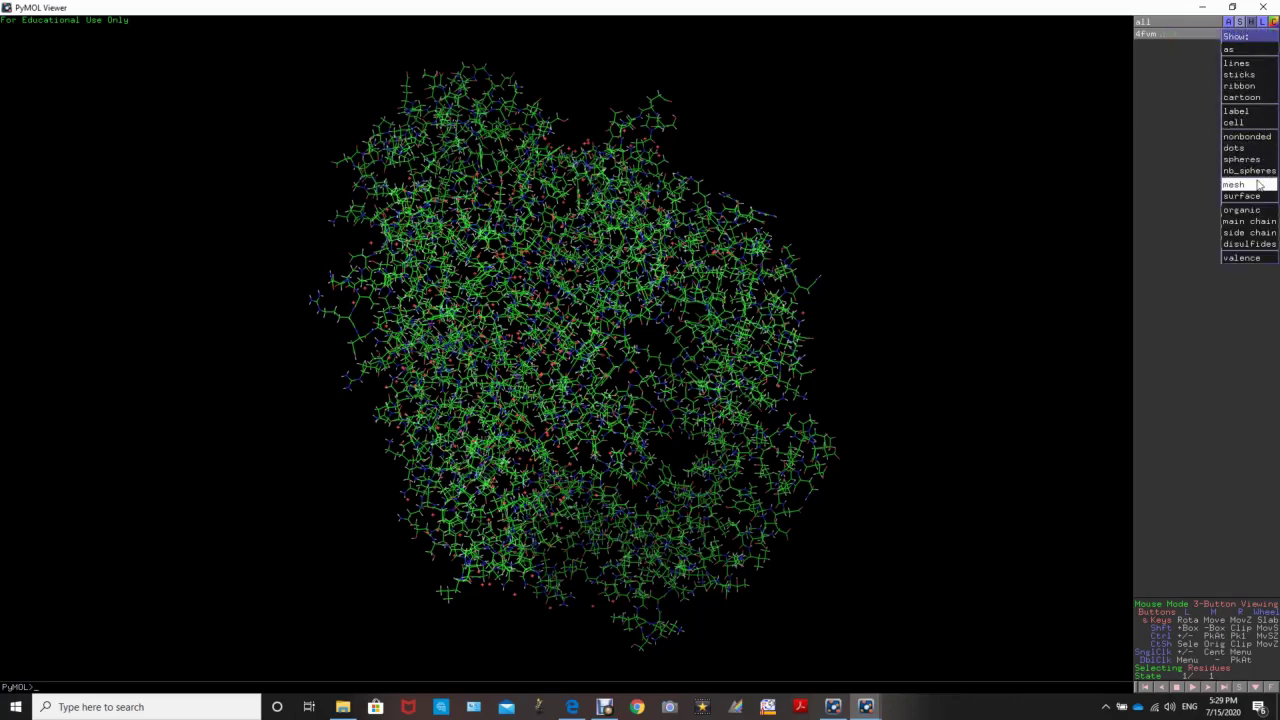
pyautogui.click(1243, 100)
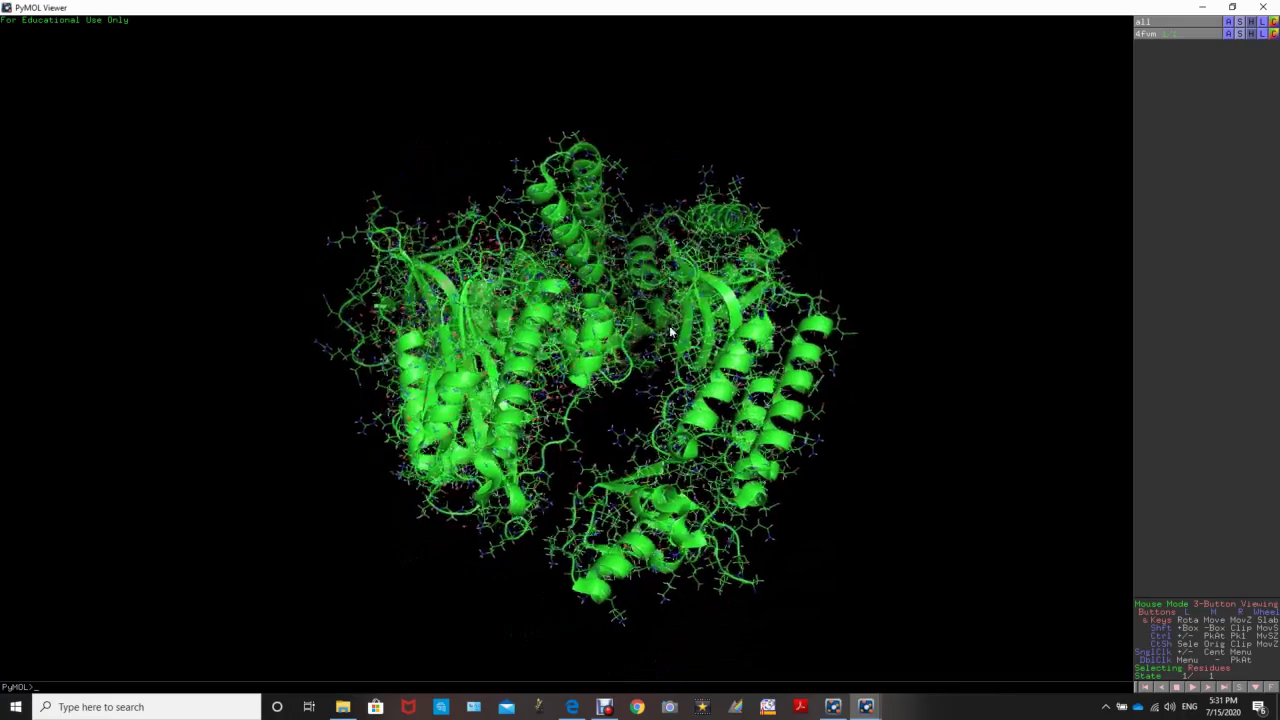
pyautogui.moveTo(671, 332); pyautogui.dragTo(738, 398)
pyautogui.moveTo(547, 429); pyautogui.dragTo(621, 400)
pyautogui.moveTo(626, 402); pyautogui.dragTo(430, 206)
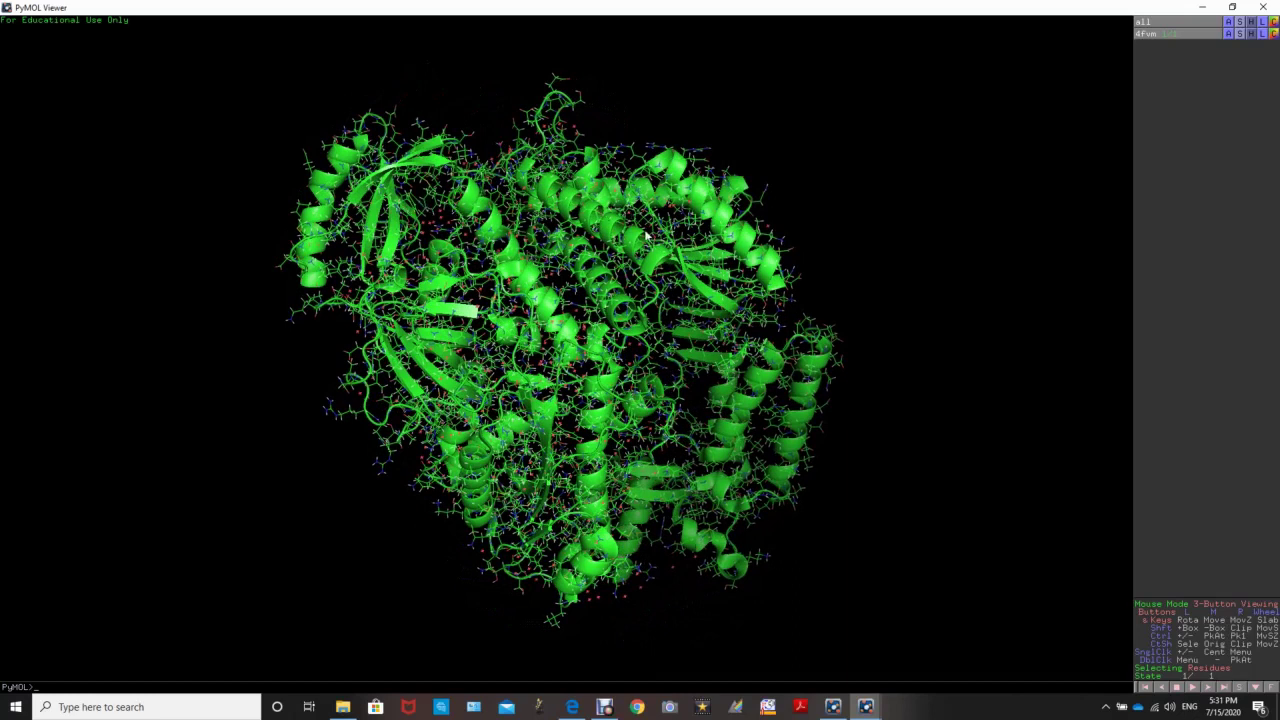
# Hide the lines and the waters of the 4fvm object so only the cartoon is displayed.
pyautogui.click(1251, 36)
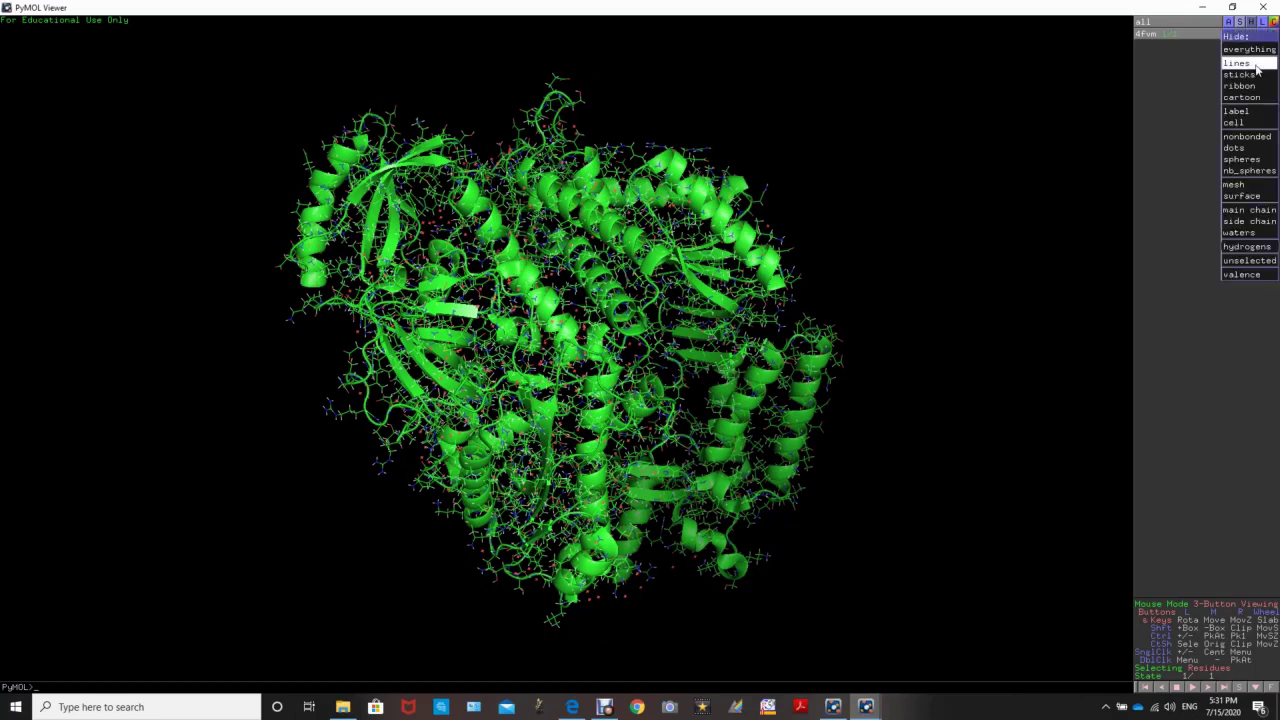
pyautogui.click(1238, 63)
pyautogui.click(660, 500)
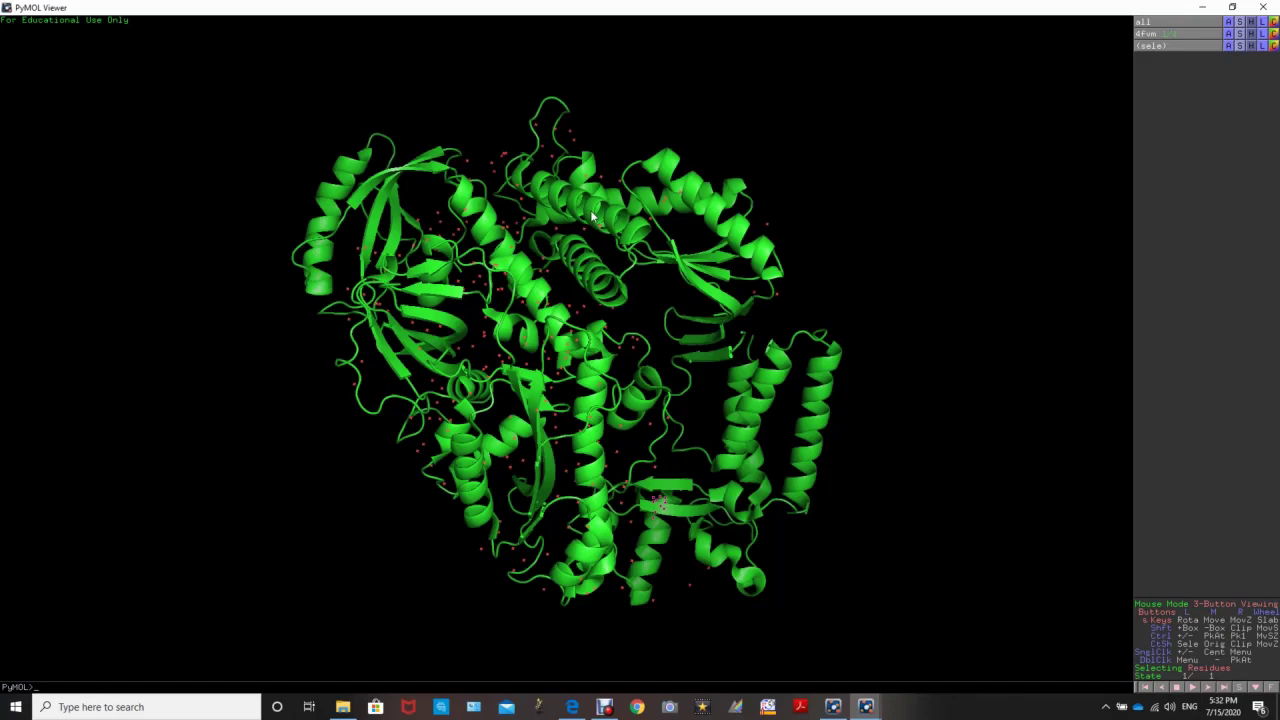
pyautogui.moveTo(510, 283); pyautogui.dragTo(559, 203)
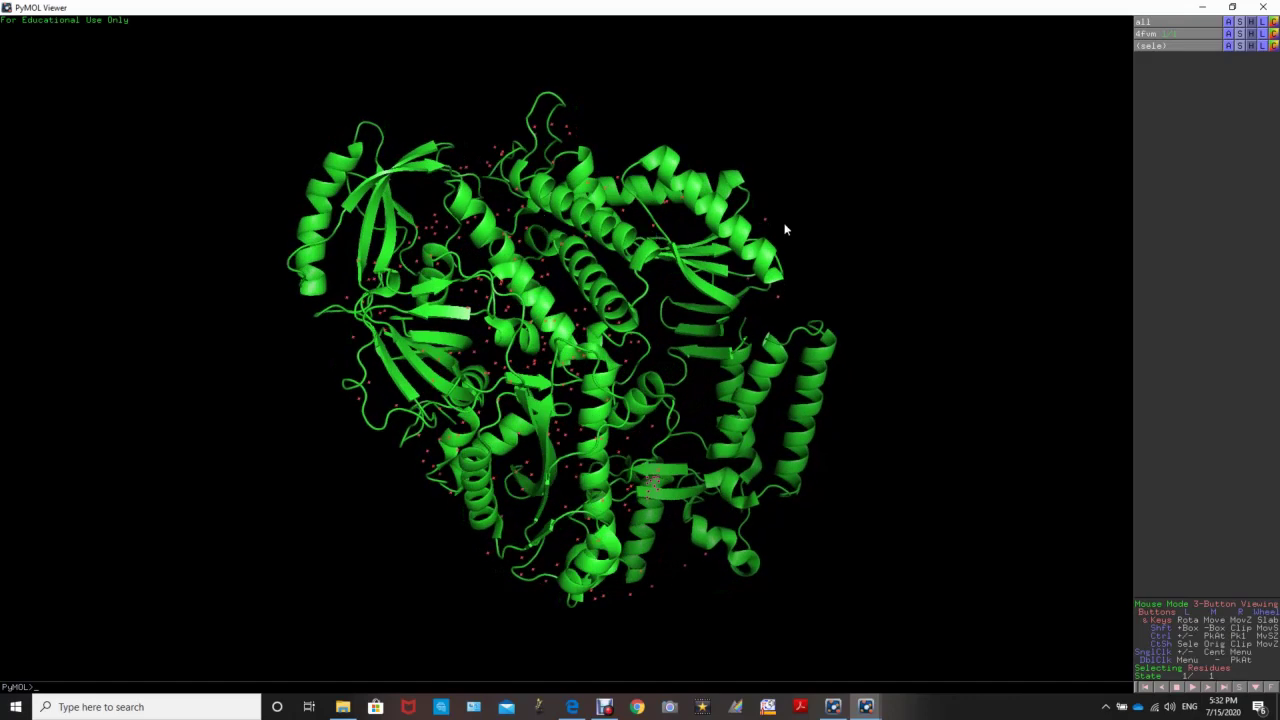
pyautogui.click(1251, 39)
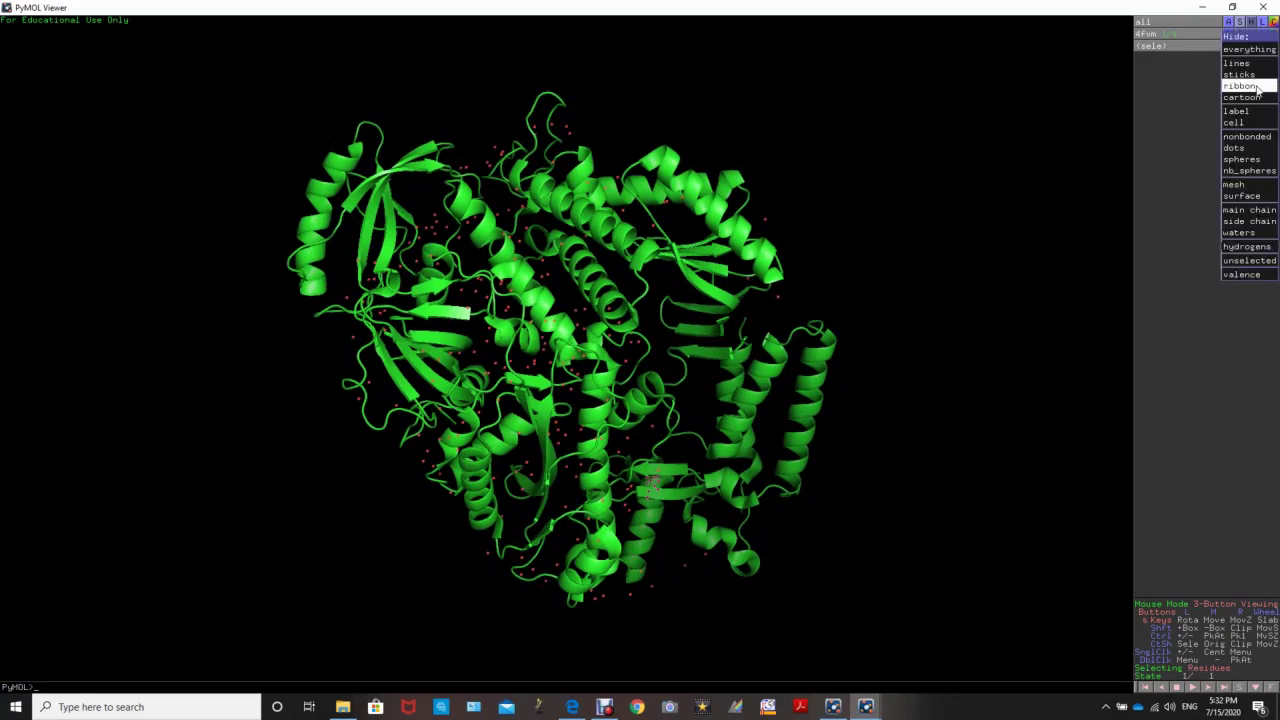
pyautogui.click(1242, 233)
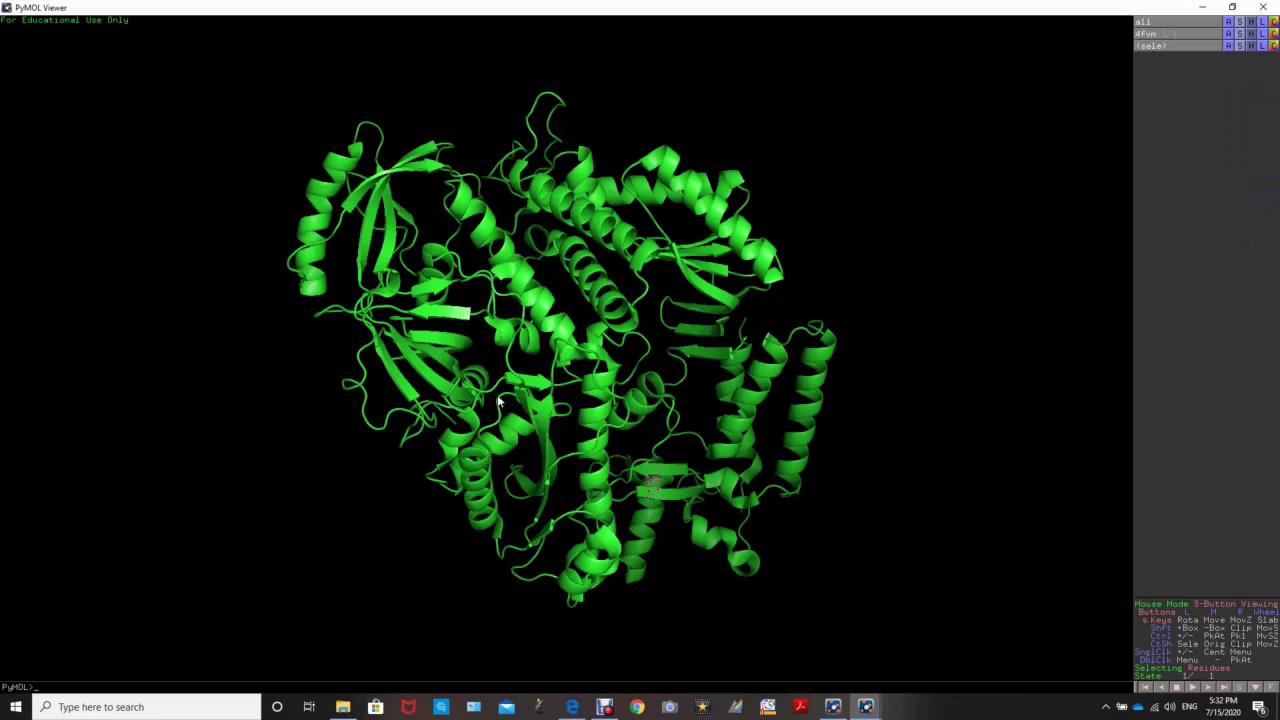
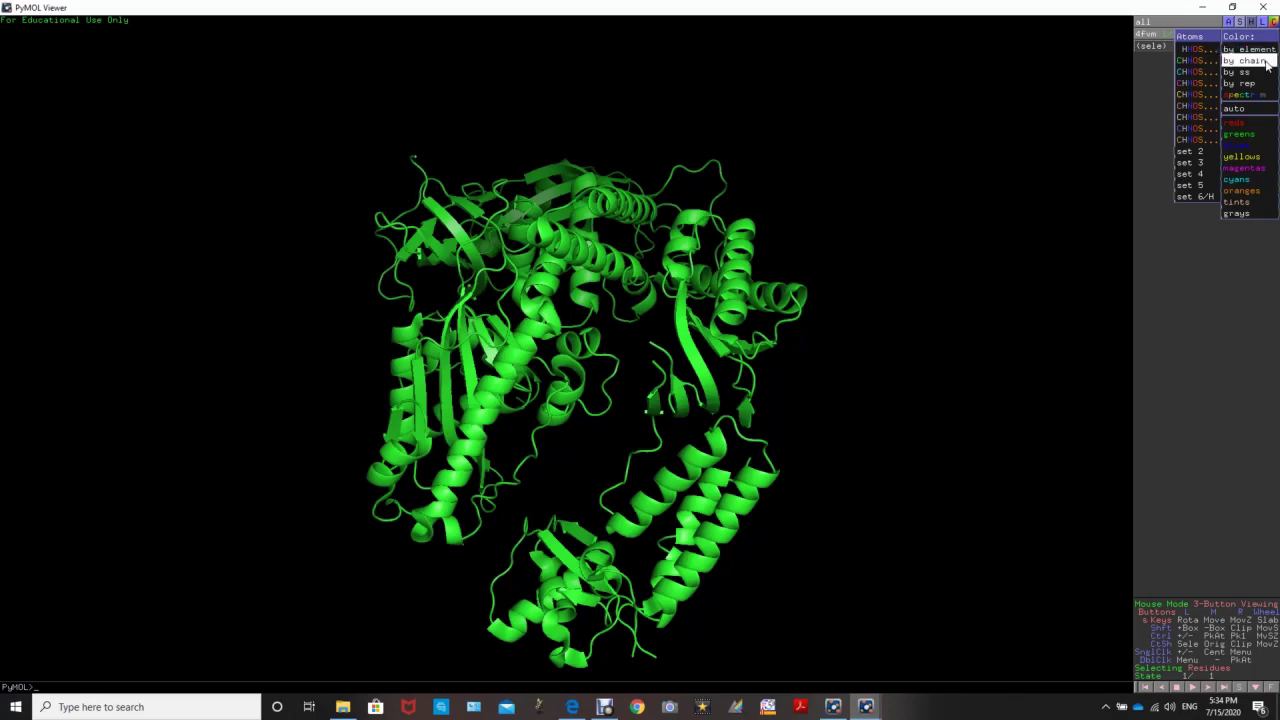
# Color 4fvm by secondary structure with the scheme of cyan helices, magenta sheets and salmon loops.
pyautogui.moveTo(1258, 75)
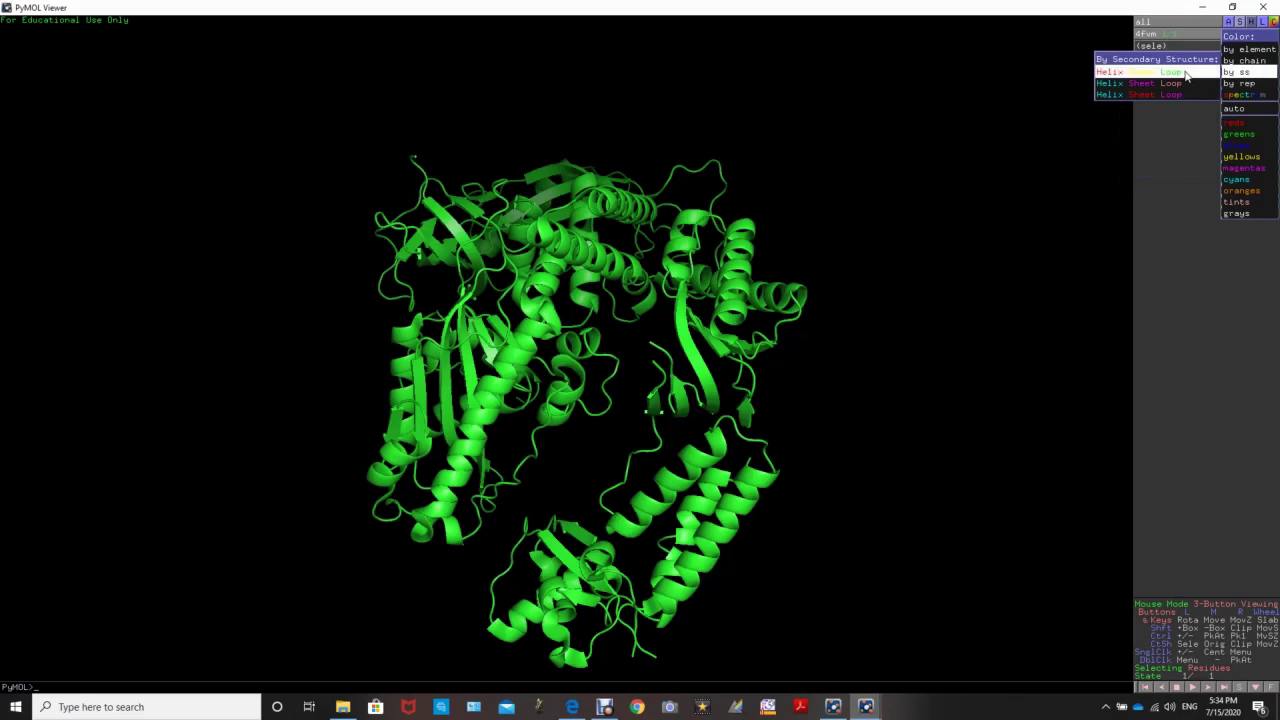
pyautogui.click(1120, 88)
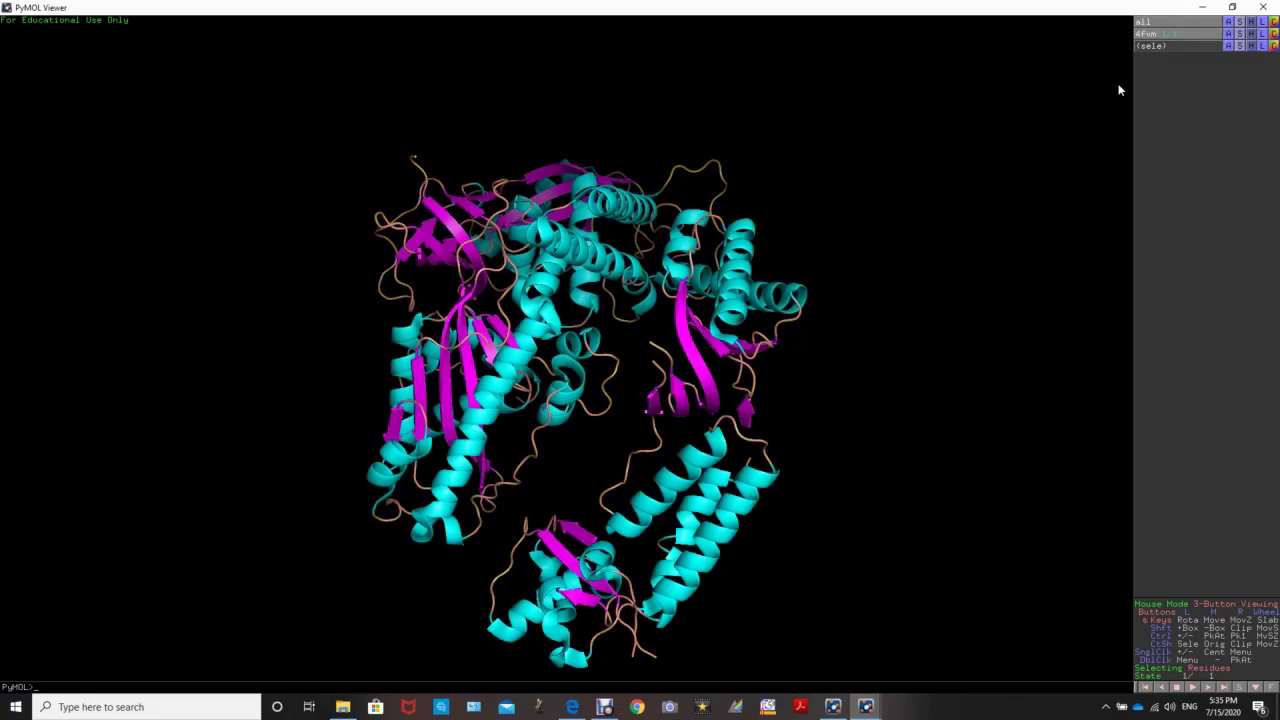
# Examine the arrangement of helices, sheets and loops in the colored 4fvm structure from several angles and distances.
pyautogui.moveTo(610, 419); pyautogui.dragTo(681, 382)
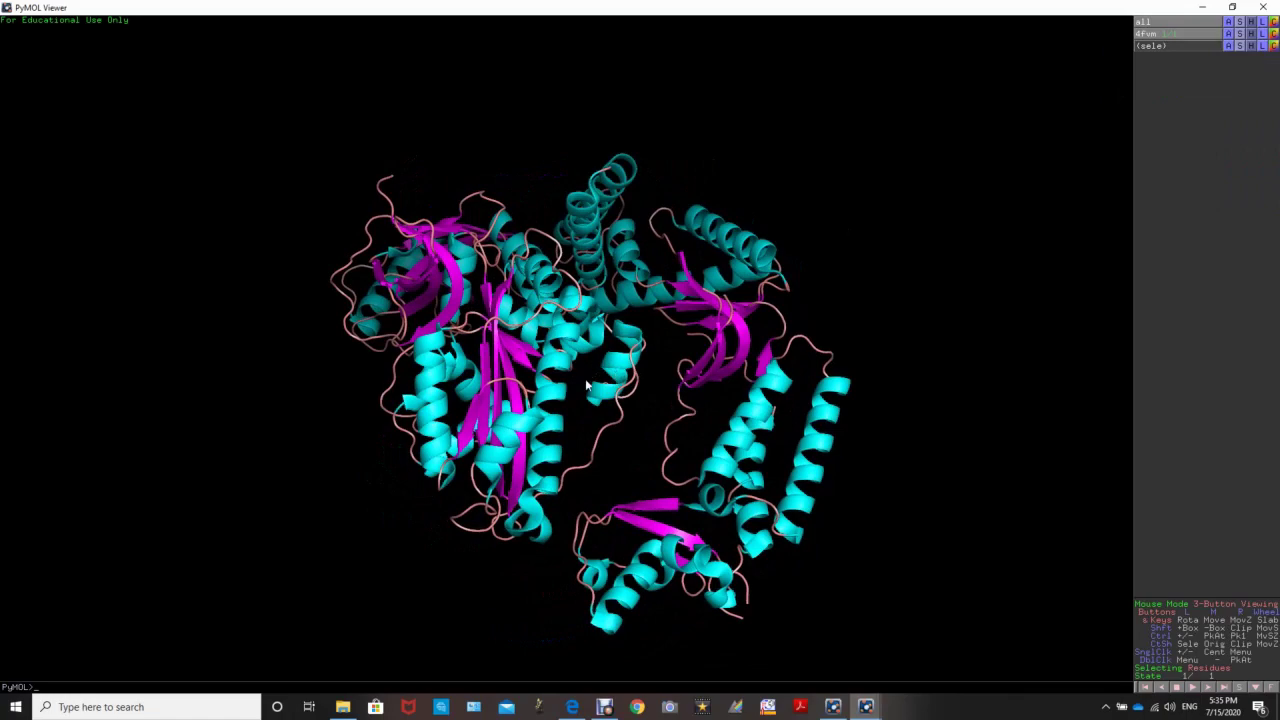
pyautogui.moveTo(587, 386); pyautogui.dragTo(566, 364)
pyautogui.moveTo(720, 372); pyautogui.dragTo(667, 386)
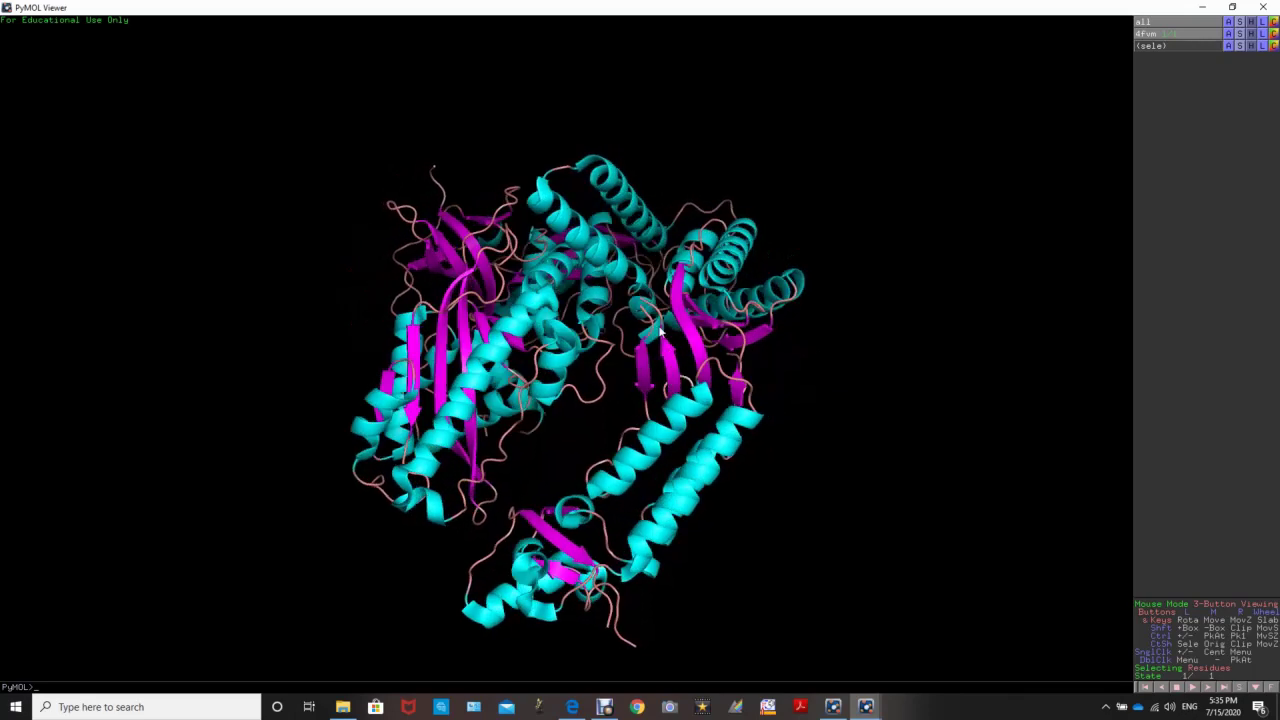
pyautogui.moveTo(620, 505); pyautogui.dragTo(662, 497)
pyautogui.moveTo(600, 509); pyautogui.dragTo(601, 540, button='right')
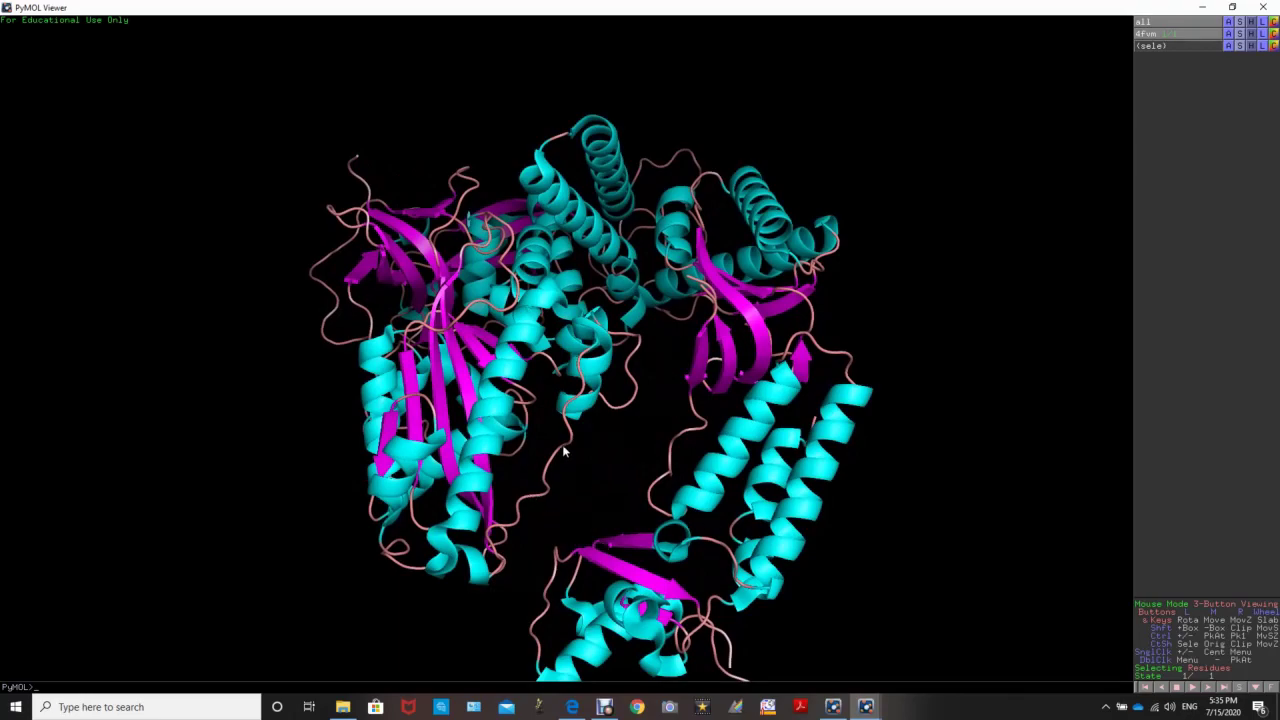
pyautogui.moveTo(531, 437); pyautogui.dragTo(624, 516)
pyautogui.moveTo(558, 453); pyautogui.dragTo(531, 374, button='right')
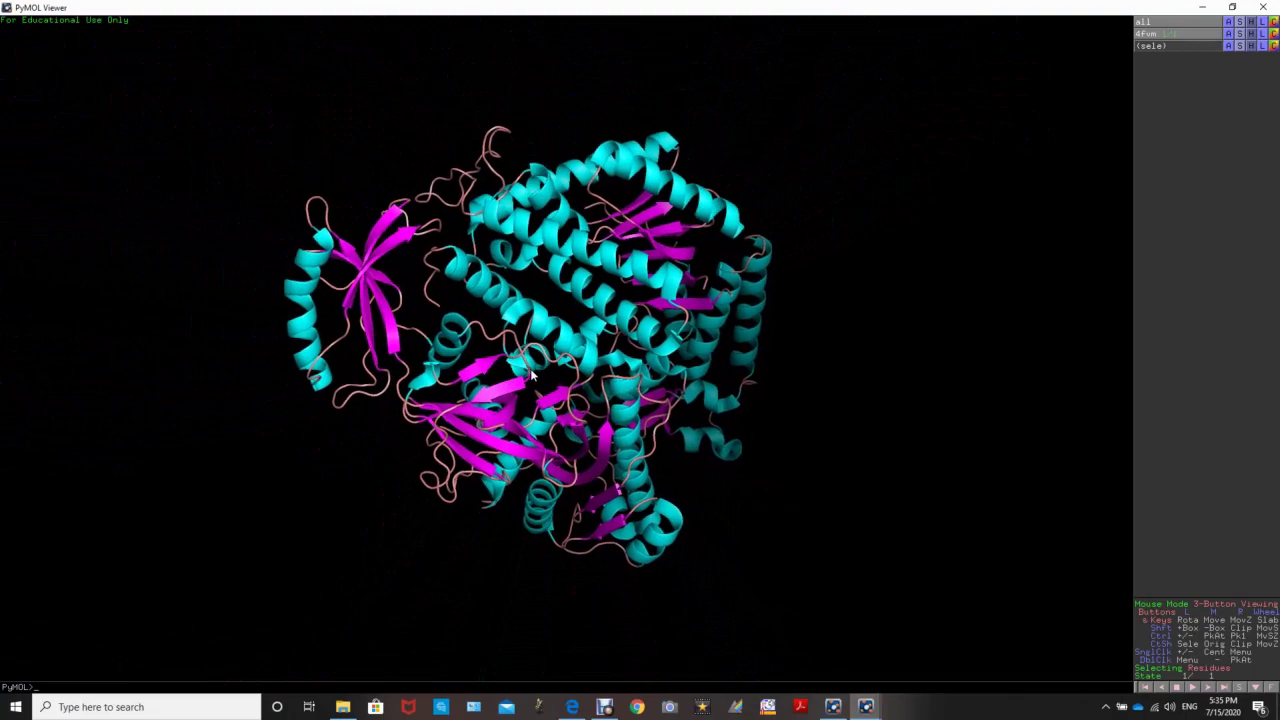
pyautogui.moveTo(340, 337); pyautogui.dragTo(592, 343)
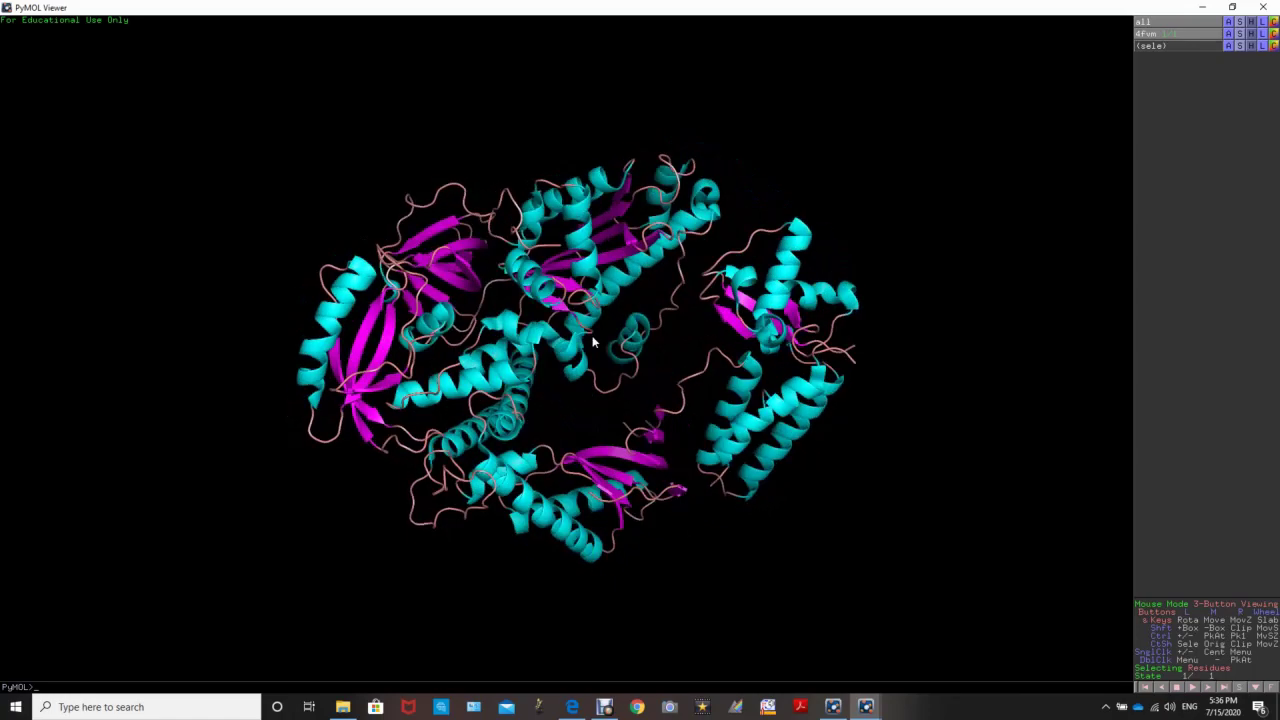
# Color the entire 4fvm structure wheat, replacing the secondary-structure coloring, and inspect it from several angles.
pyautogui.moveTo(767, 312); pyautogui.dragTo(700, 322)
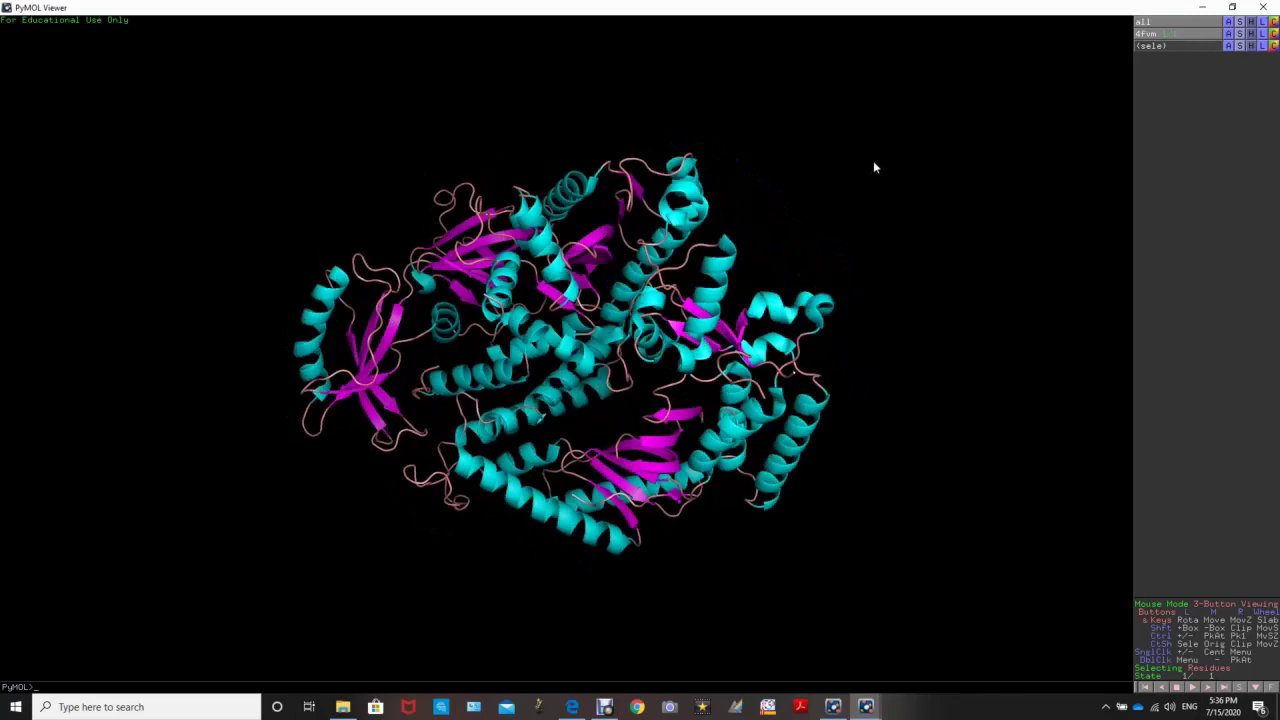
pyautogui.click(1272, 34)
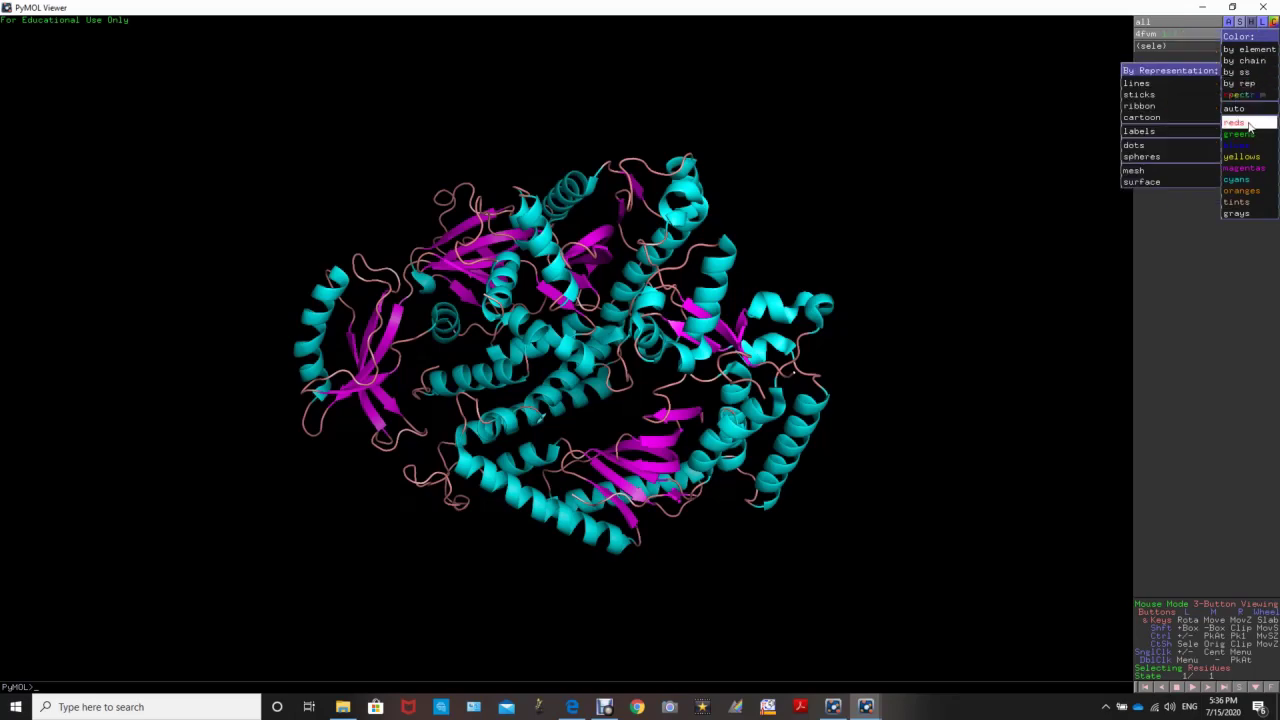
pyautogui.moveTo(1267, 163)
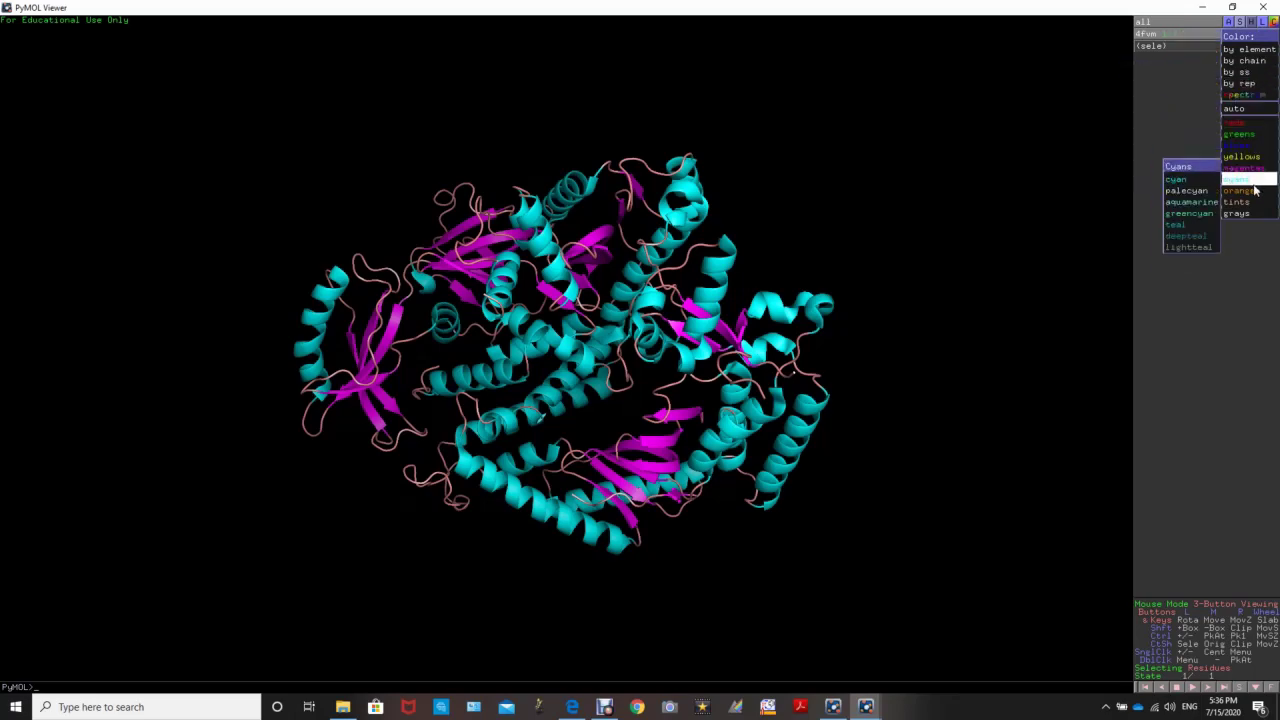
pyautogui.moveTo(1246, 204)
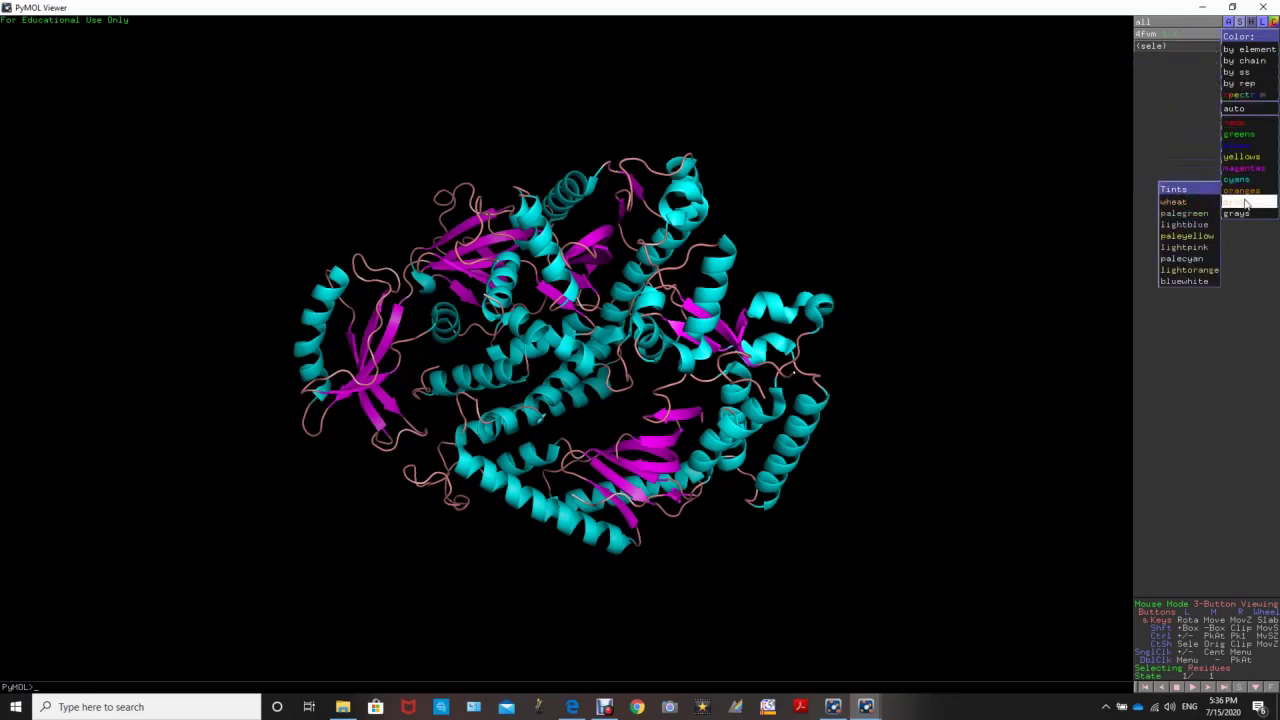
pyautogui.click(1190, 203)
pyautogui.moveTo(414, 371); pyautogui.dragTo(518, 290)
pyautogui.moveTo(563, 402); pyautogui.dragTo(566, 468, button='right')
pyautogui.moveTo(564, 347); pyautogui.dragTo(559, 409)
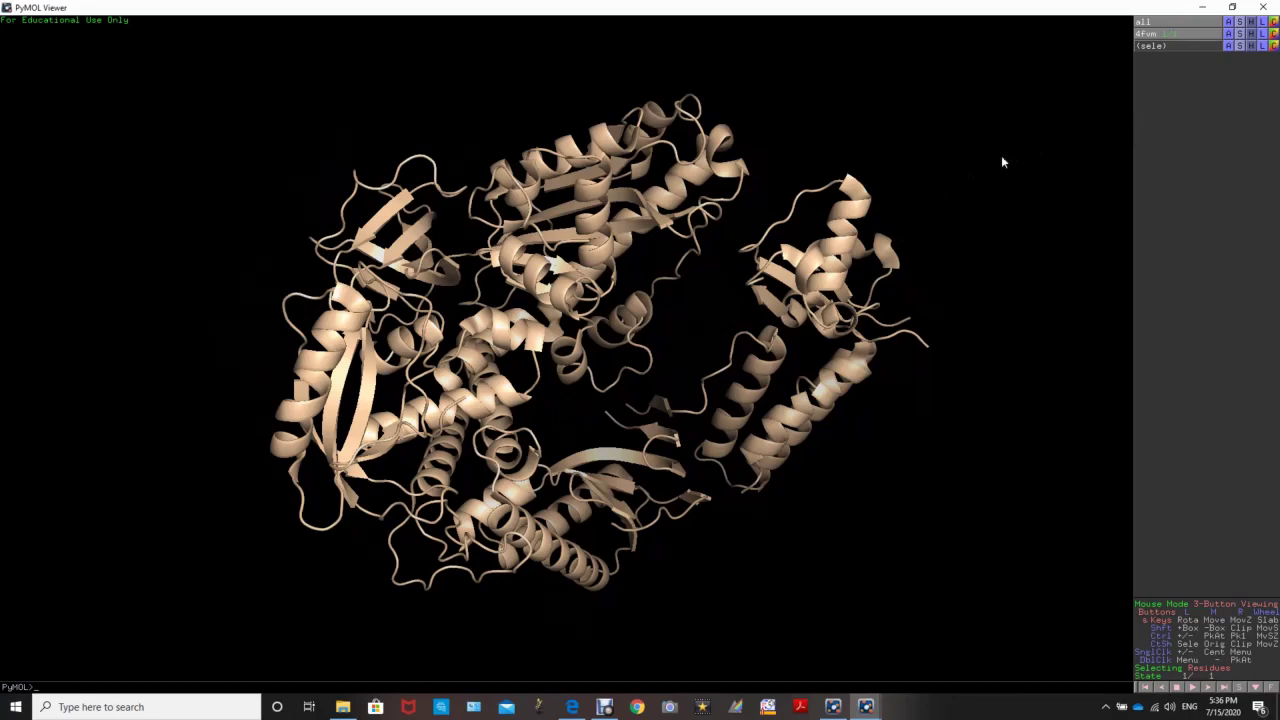
# Show the molecular surface of 4fvm and inspect its shape and cavities from several angles.
pyautogui.click(1240, 34)
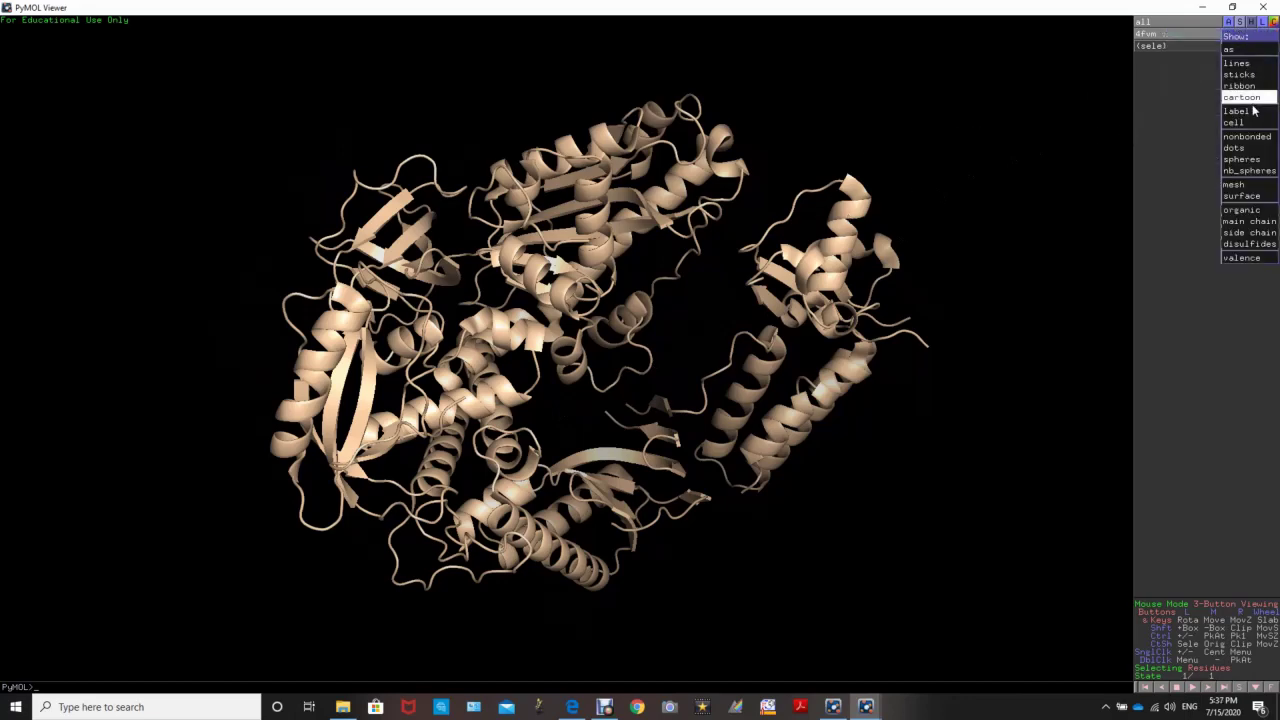
pyautogui.click(1243, 197)
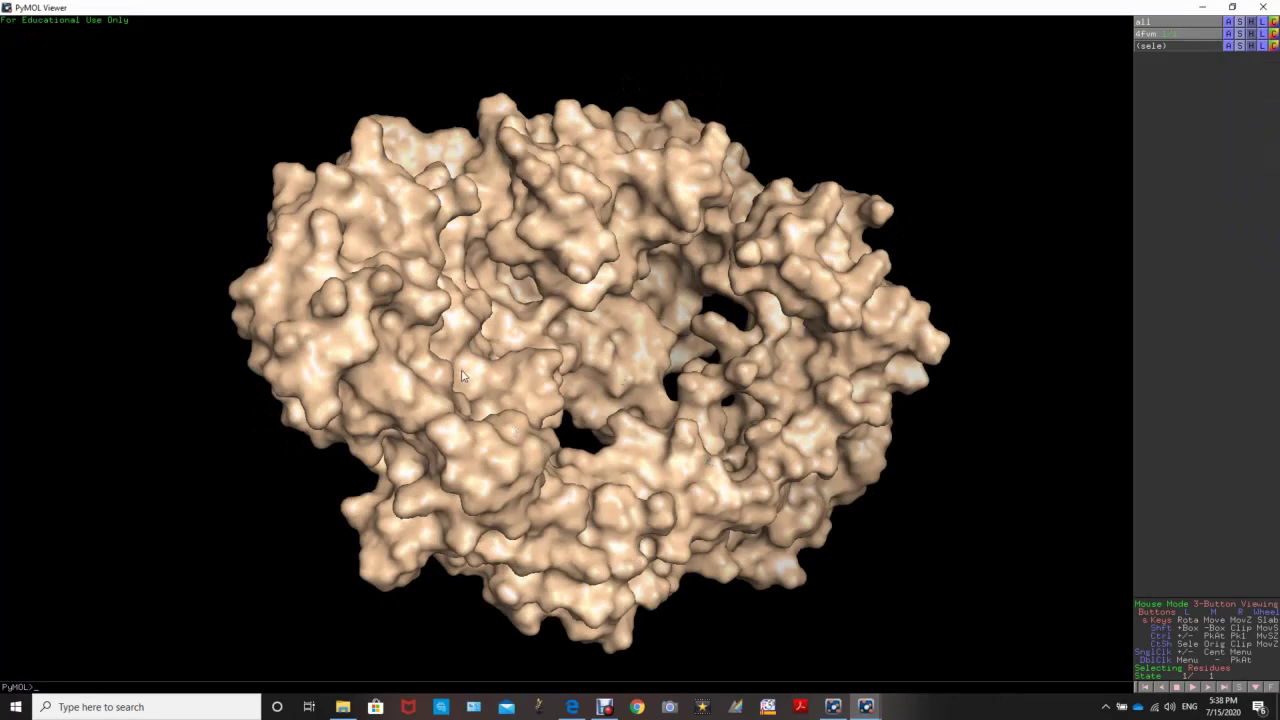
pyautogui.moveTo(447, 352); pyautogui.dragTo(489, 405)
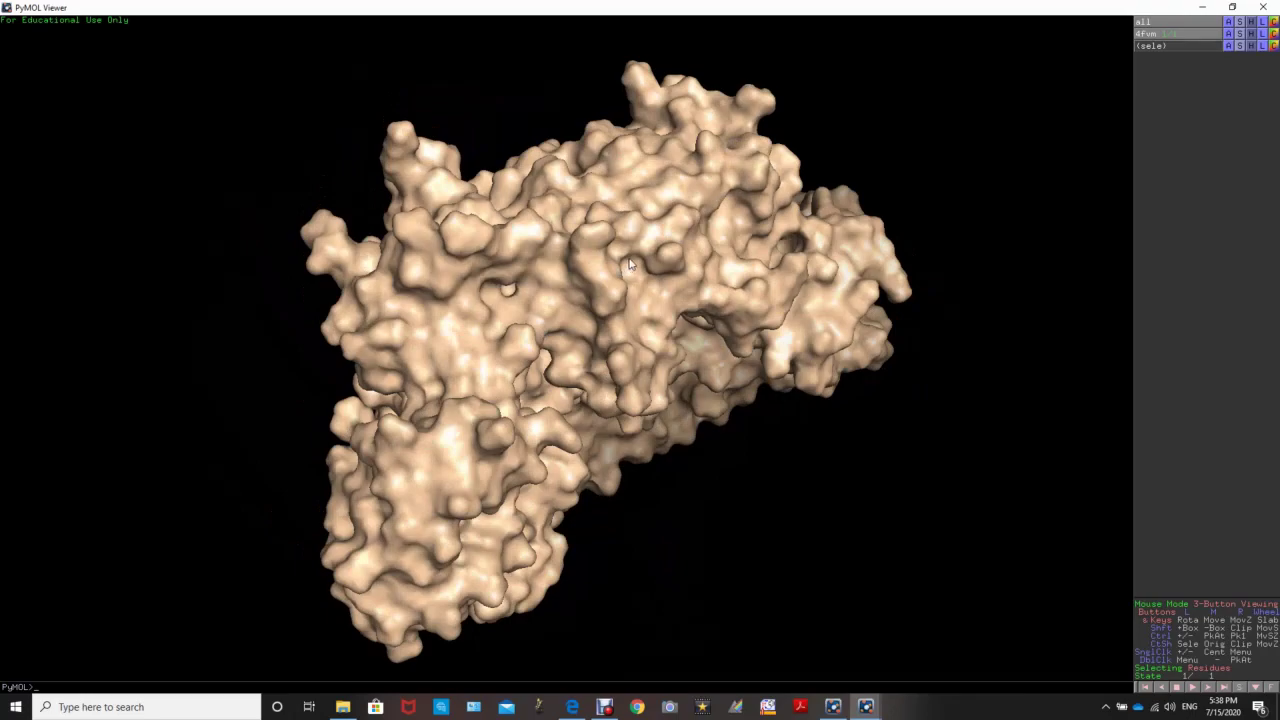
pyautogui.moveTo(595, 216); pyautogui.dragTo(569, 450)
pyautogui.moveTo(573, 190); pyautogui.dragTo(486, 405)
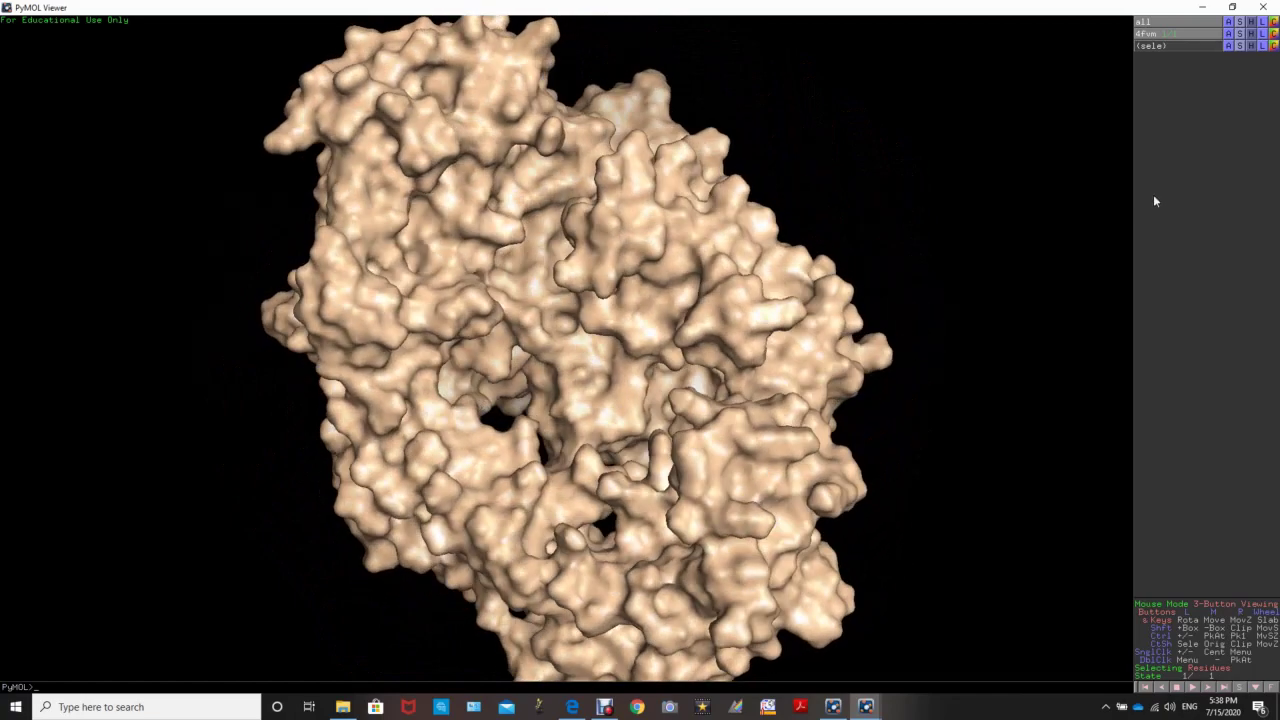
# Hide the surface representation of 4fvm so that only the cartoon is displayed.
pyautogui.click(1253, 35)
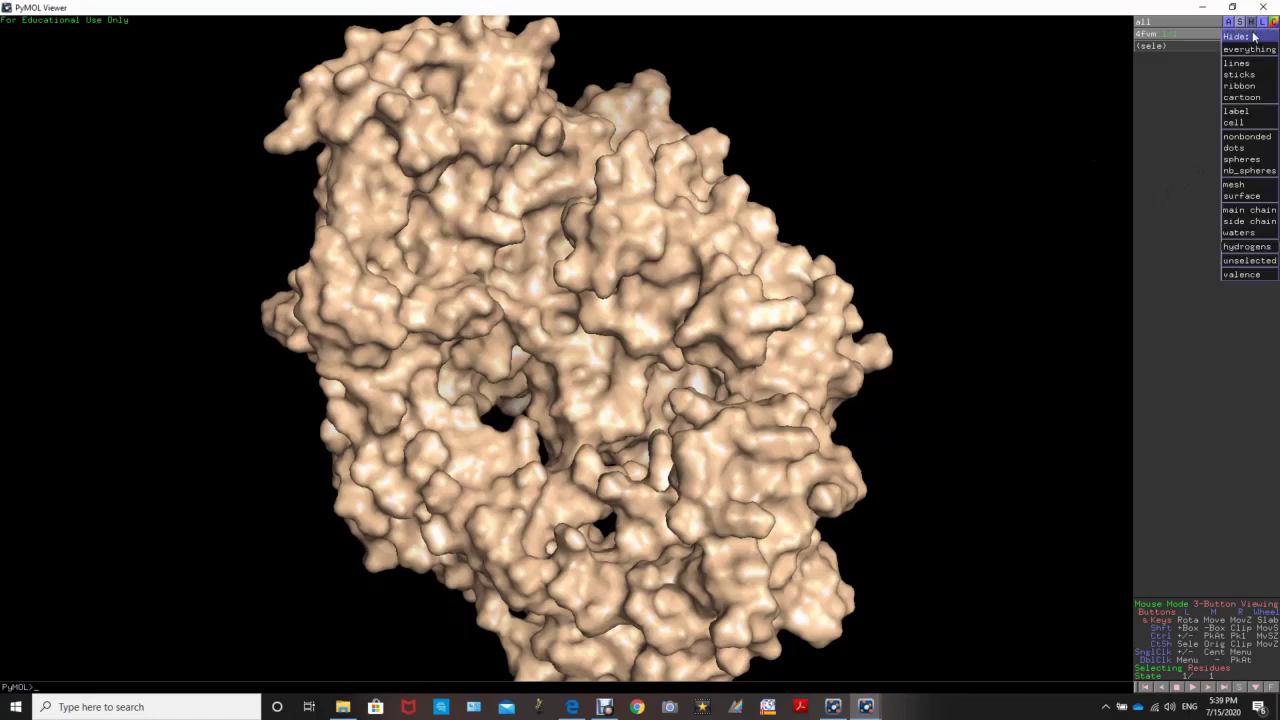
pyautogui.click(1245, 197)
pyautogui.moveTo(625, 441)
pyautogui.mouseDown()
pyautogui.moveTo(600, 440)
pyautogui.moveTo(630, 429)
pyautogui.moveTo(642, 473)
pyautogui.moveTo(632, 441)
pyautogui.mouseUp()
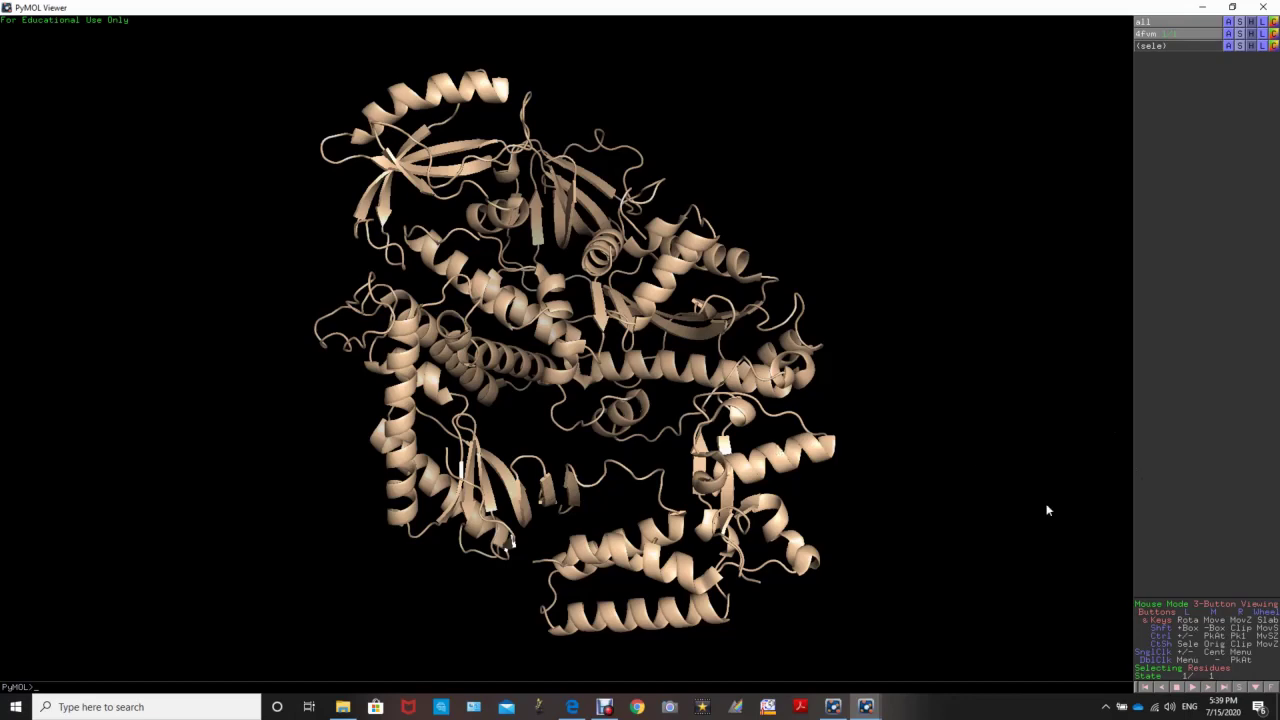
# Display the residue sequence of 4fvm and briefly highlight its first residue in the structure.
pyautogui.click(1240, 689)
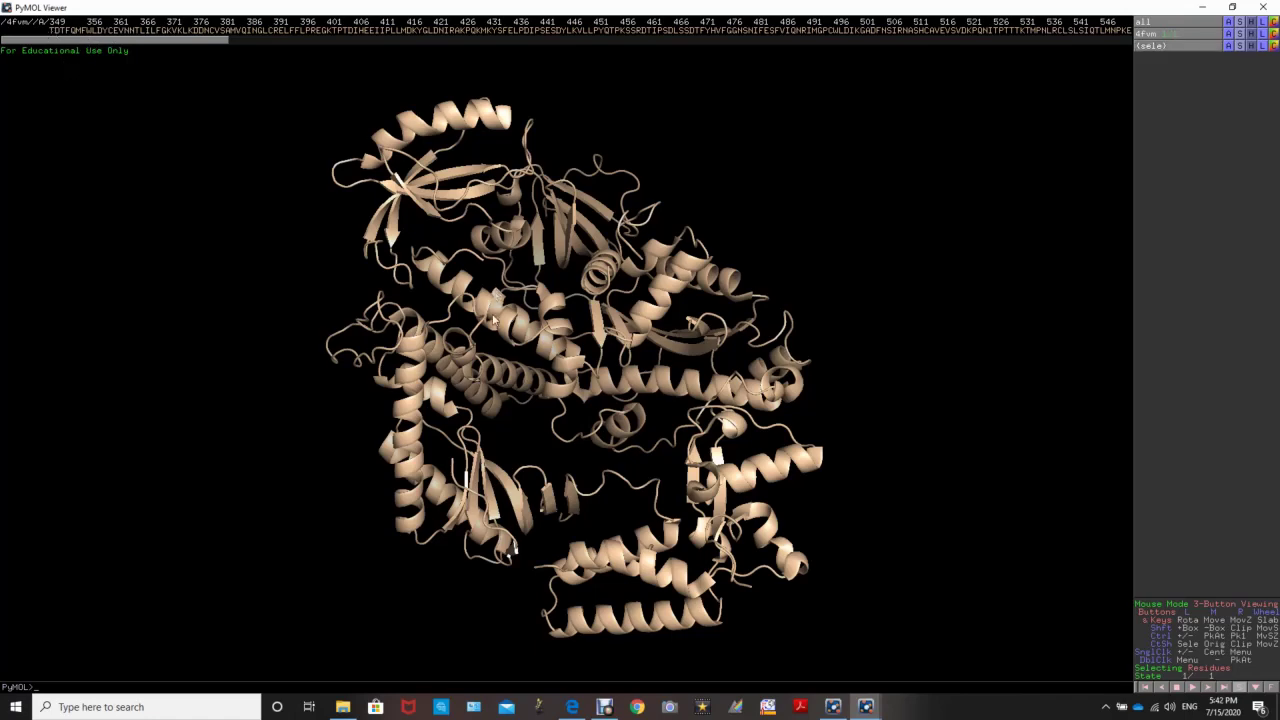
pyautogui.click(52, 31)
pyautogui.click(52, 31)
# Locate the end of the protein sequence before the waters and check where its final residues lie in the structure.
pyautogui.moveTo(46, 42); pyautogui.dragTo(808, 75)
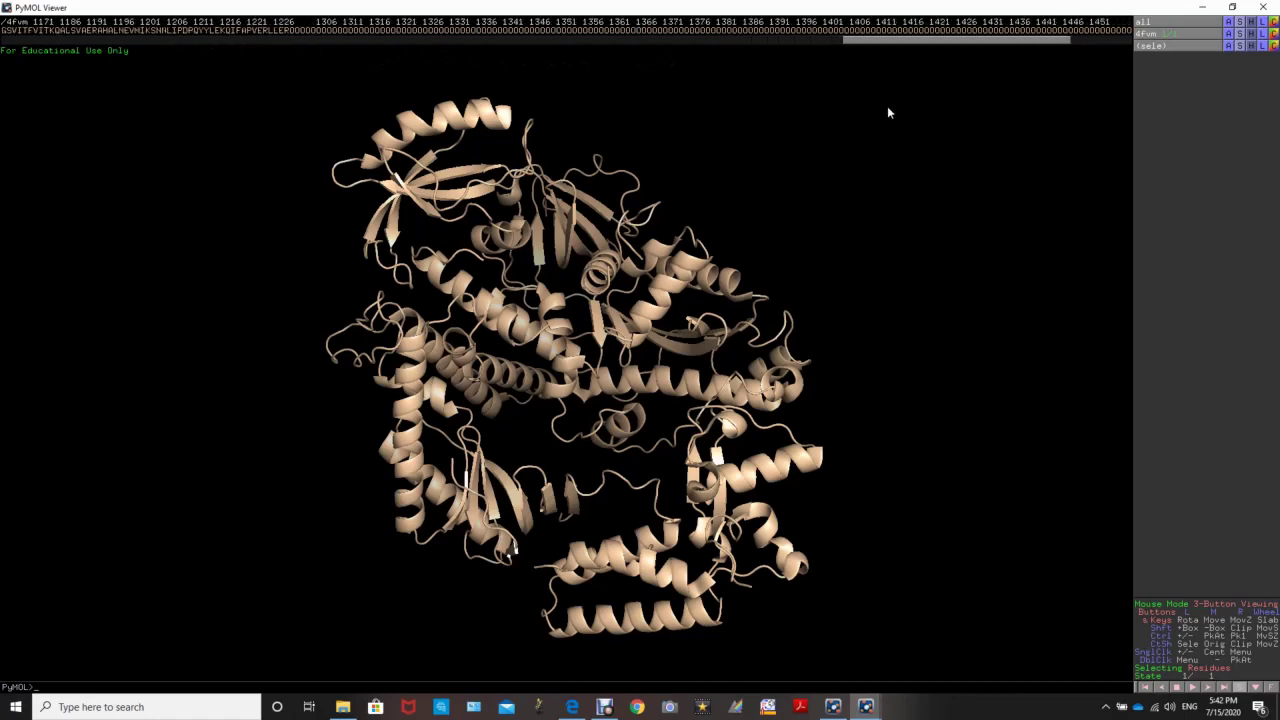
pyautogui.moveTo(900, 40); pyautogui.dragTo(831, 40)
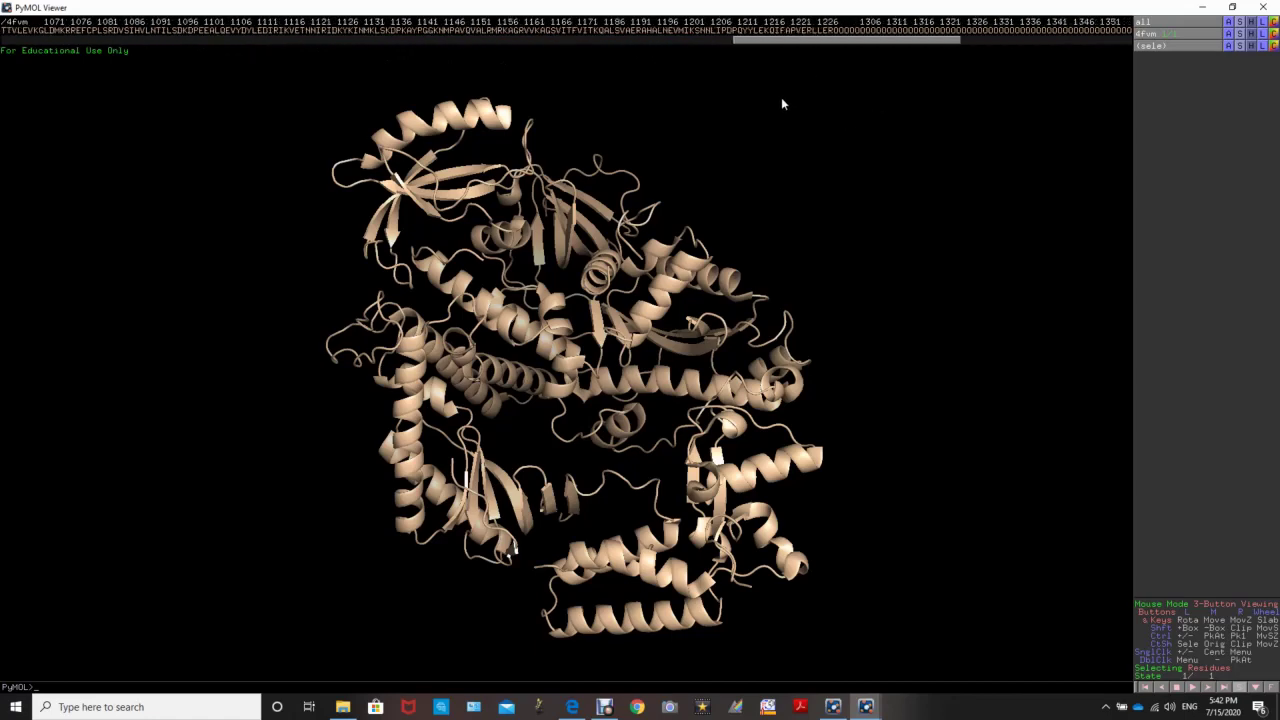
pyautogui.click(830, 32)
pyautogui.click(821, 31)
pyautogui.click(832, 34)
pyautogui.click(832, 34)
pyautogui.click(832, 34)
pyautogui.click(832, 34)
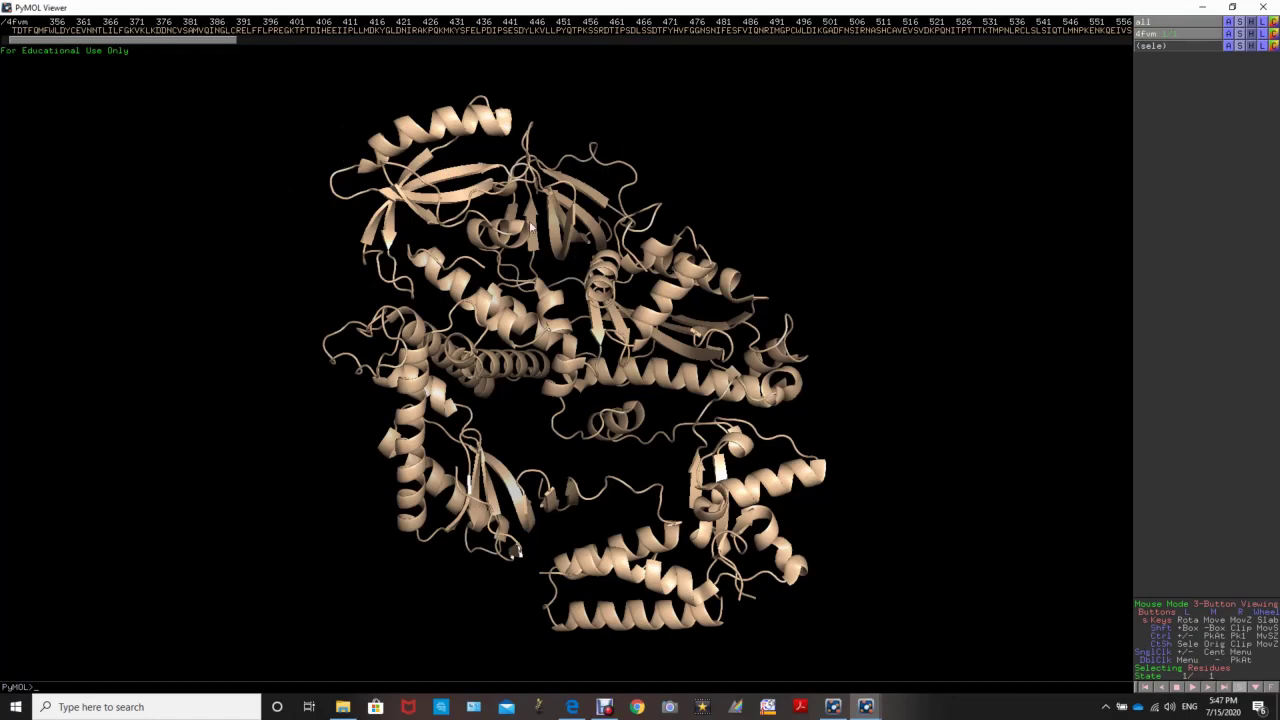
# Select the first threonine in the 4fvm sequence and rename the selection thr.
pyautogui.click(15, 30)
pyautogui.click(1229, 47)
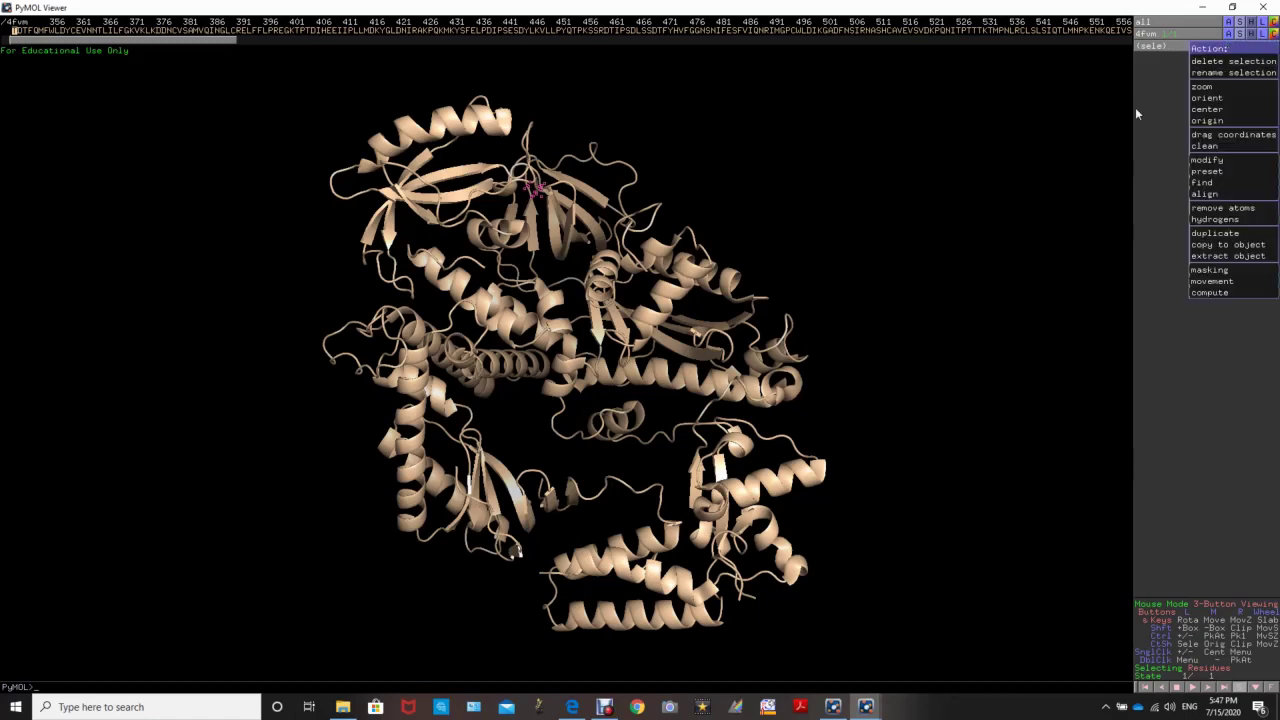
pyautogui.click(1211, 74)
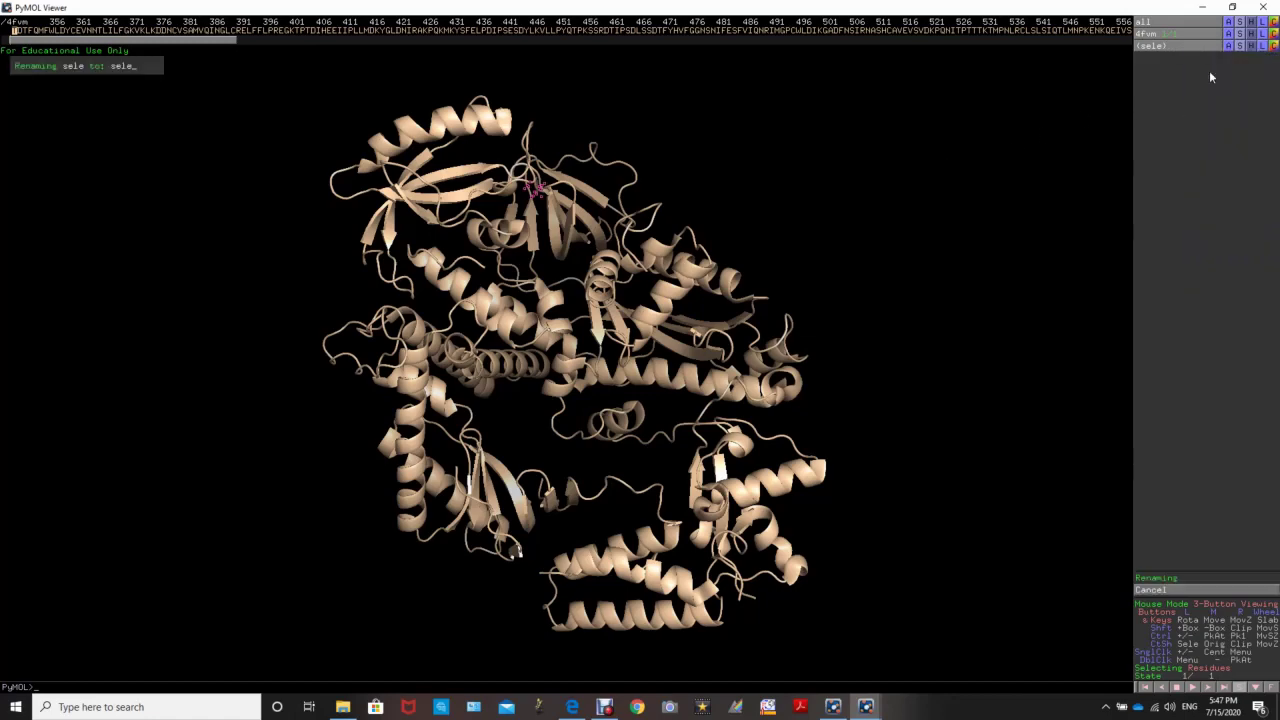
pyautogui.write('thr')
pyautogui.press('Return')
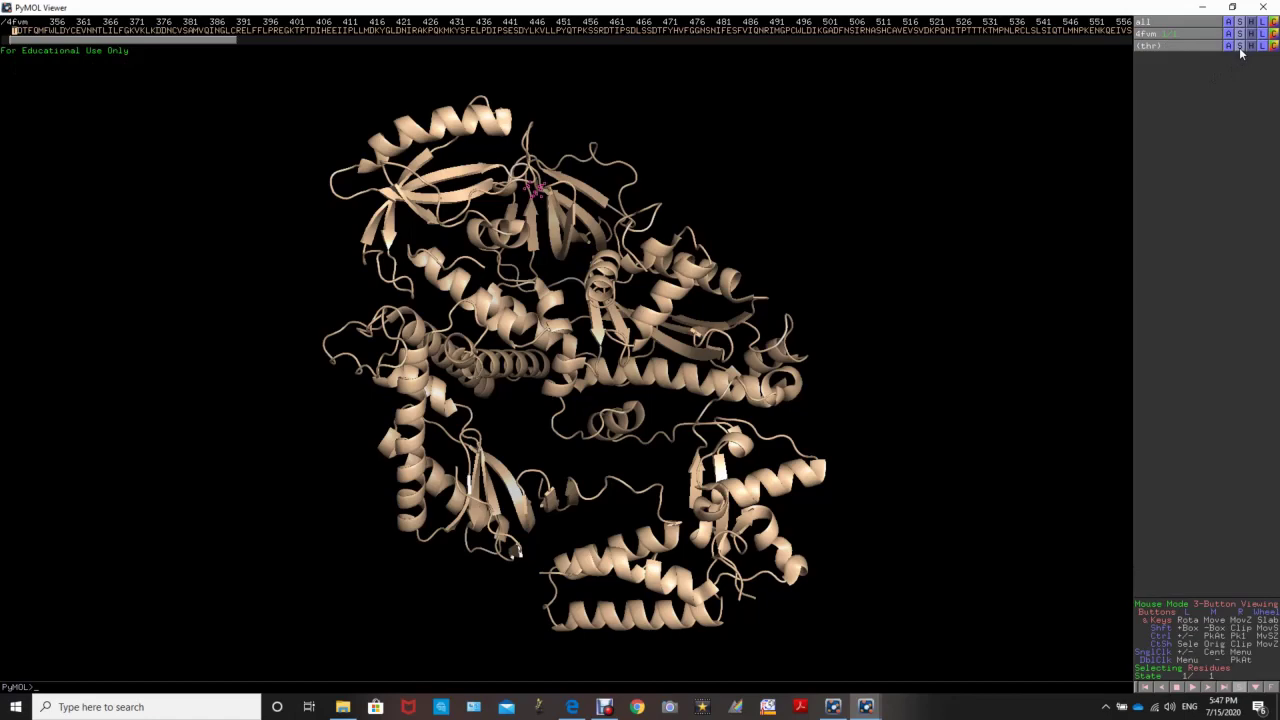
# Show the thr selection as sticks and view that part of the structure more closely.
pyautogui.click(1240, 46)
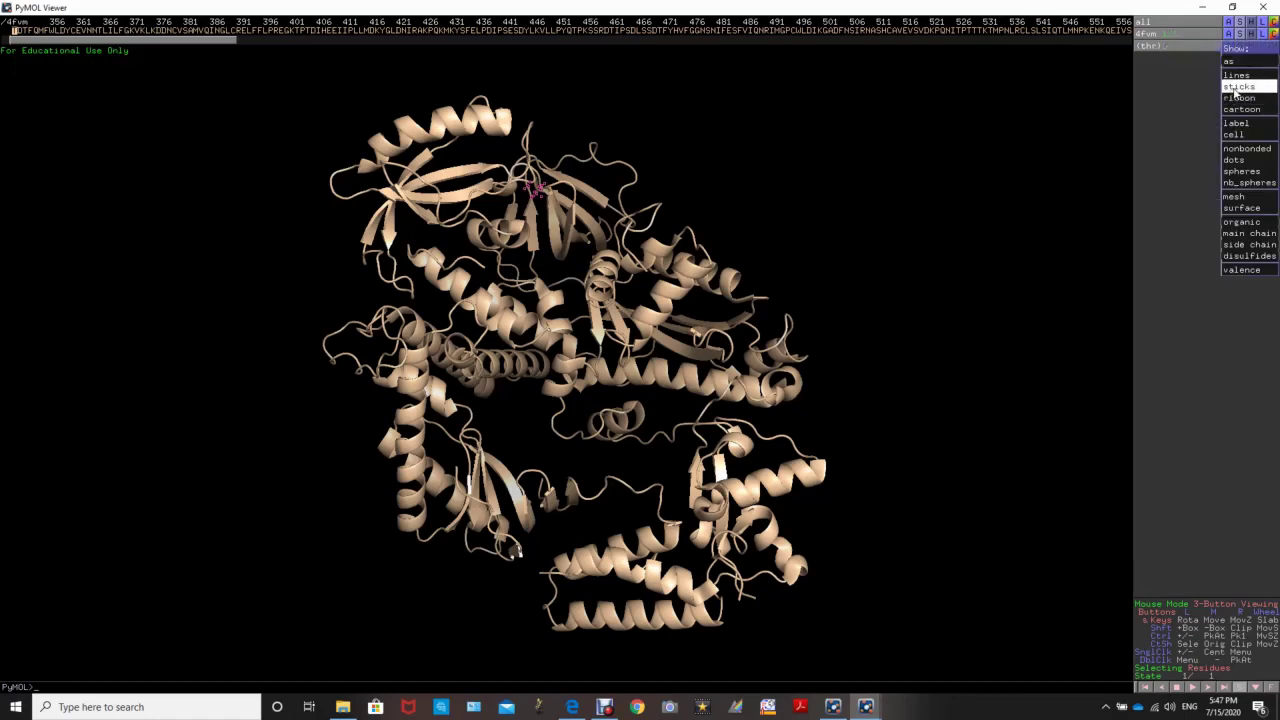
pyautogui.click(1235, 89)
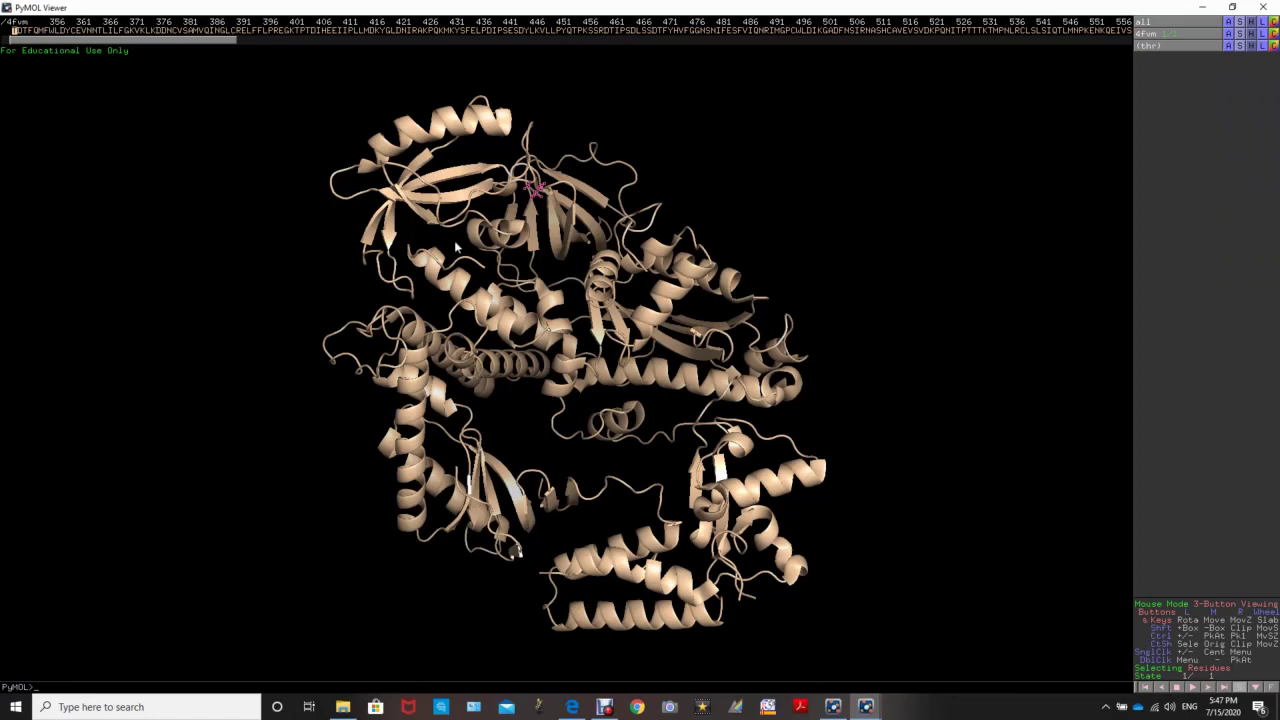
pyautogui.moveTo(518, 224); pyautogui.dragTo(437, 198, button='right')
pyautogui.moveTo(667, 143)
pyautogui.mouseDown()
pyautogui.moveTo(645, 160)
pyautogui.moveTo(667, 148)
pyautogui.mouseUp()
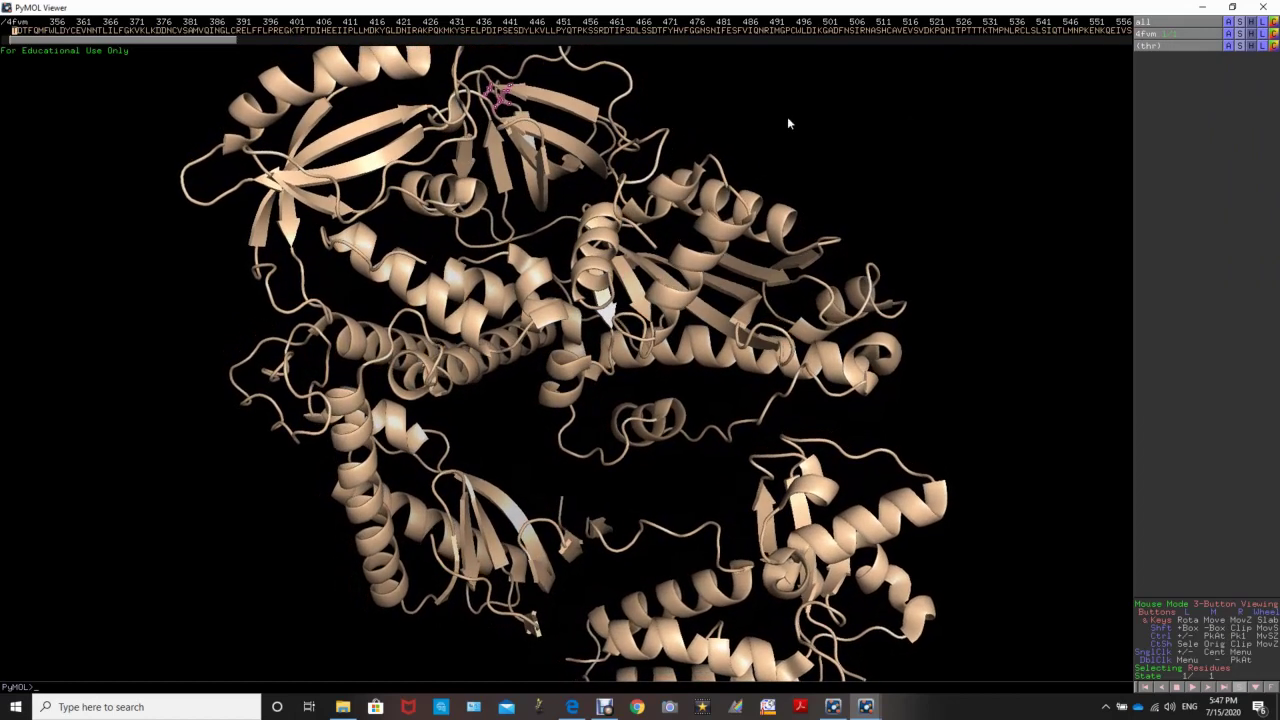
# Color the thr selection yellow and inspect the residue at the end of its chain.
pyautogui.click(1274, 47)
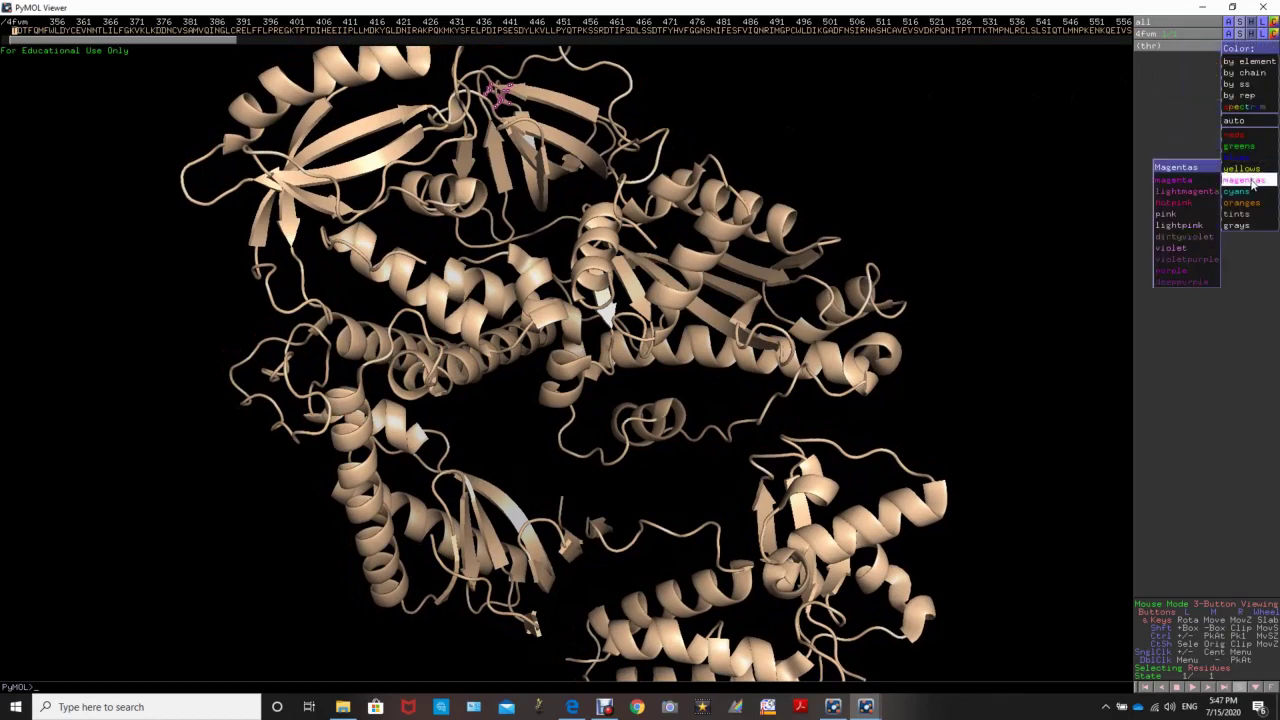
pyautogui.moveTo(1247, 175)
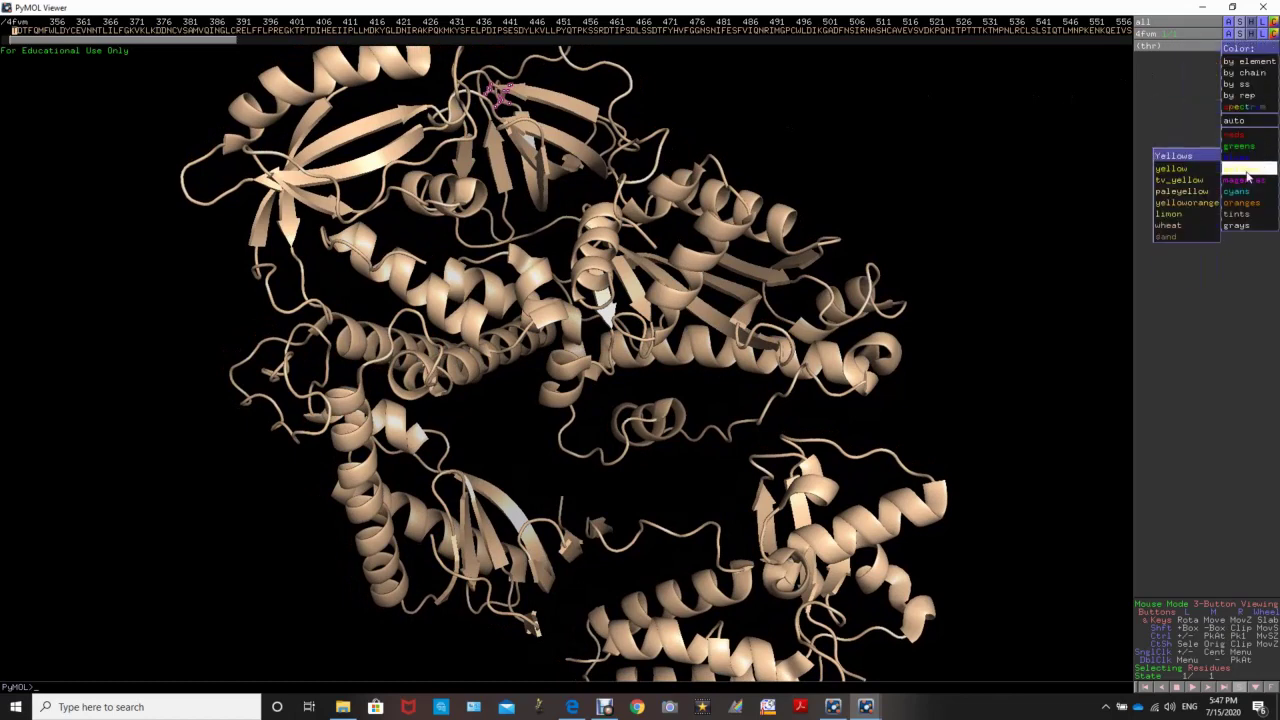
pyautogui.click(1184, 174)
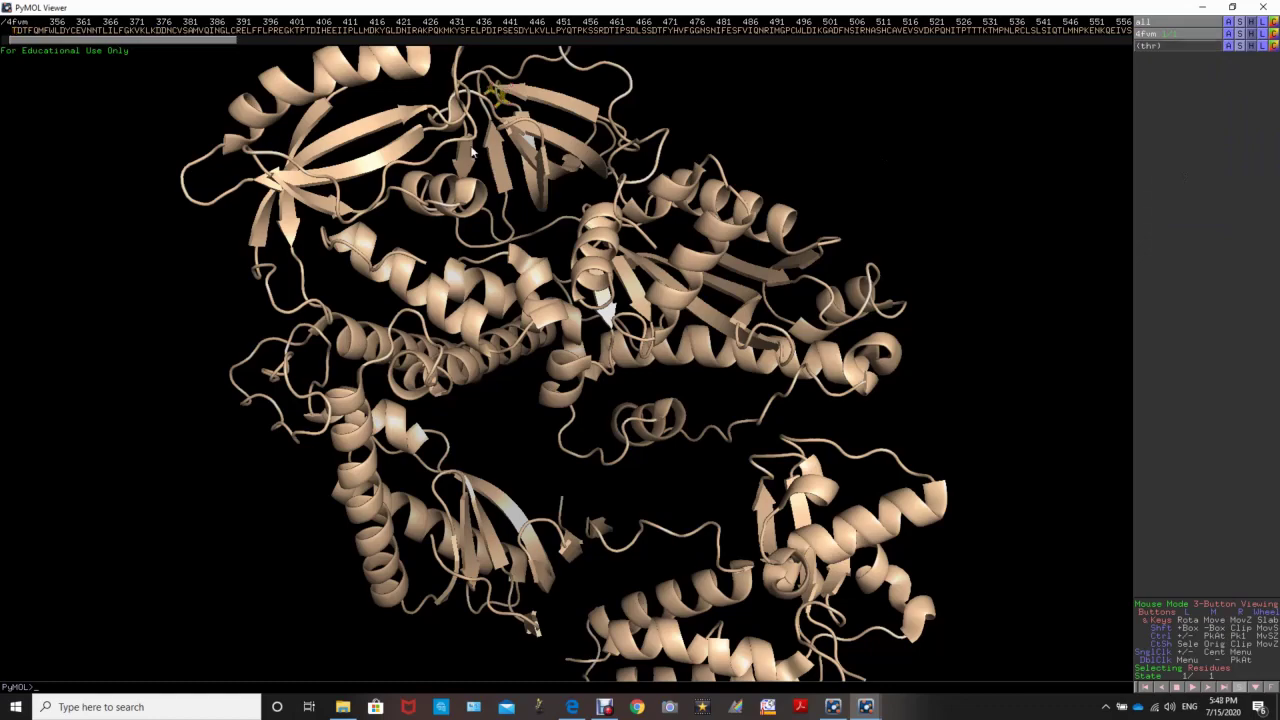
pyautogui.moveTo(513, 132); pyautogui.dragTo(344, 370)
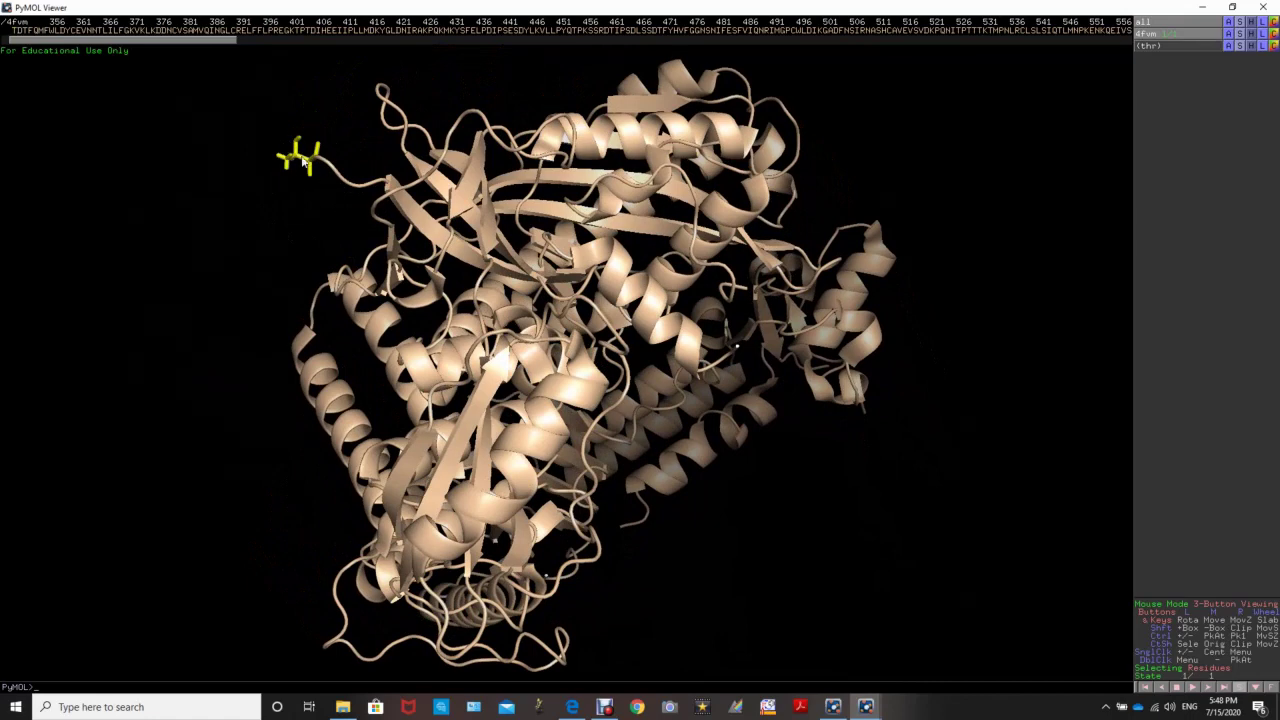
pyautogui.moveTo(331, 158); pyautogui.dragTo(358, 197)
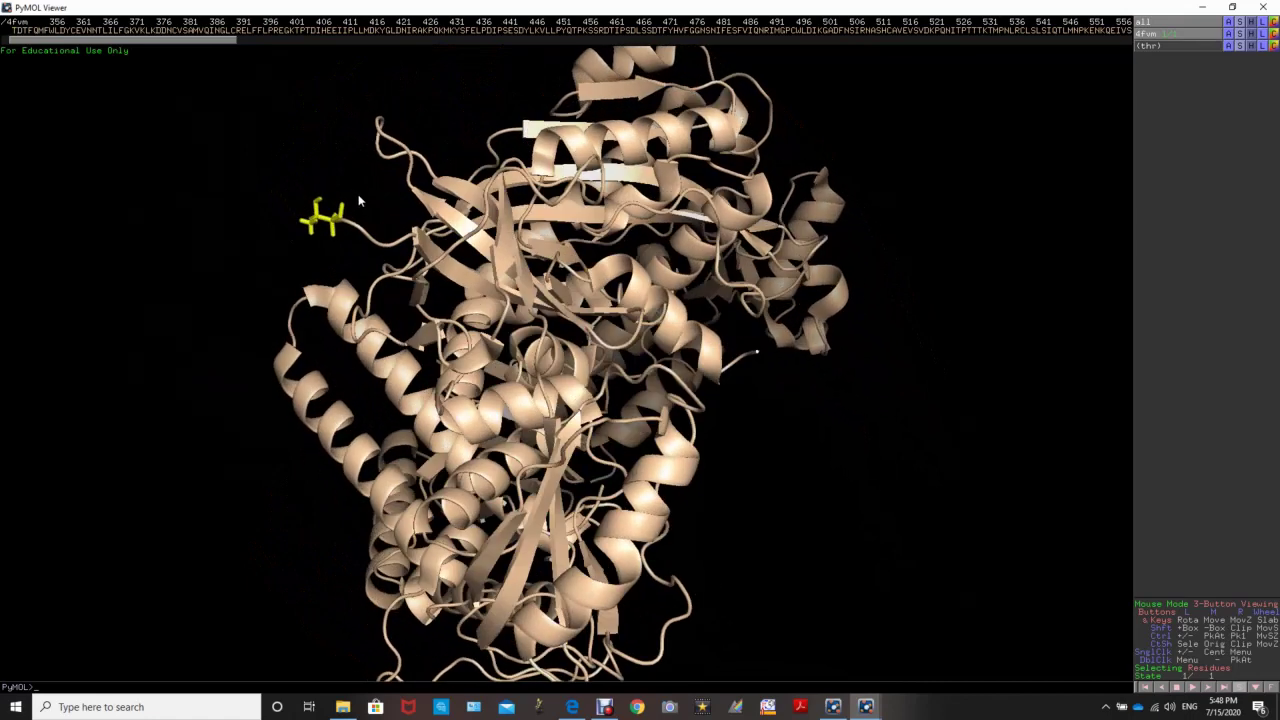
# Select the last arginine of the protein sequence, just before the waters, and rename the selection arg.
pyautogui.moveTo(173, 42); pyautogui.dragTo(886, 97)
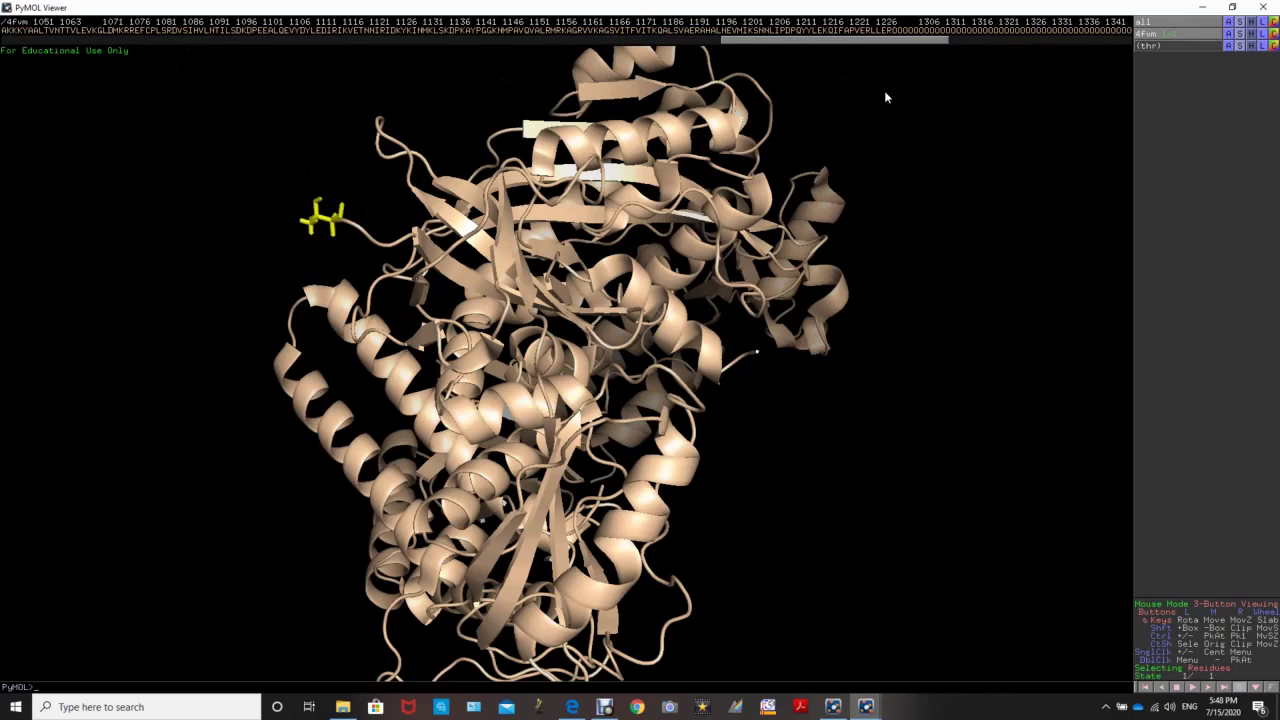
pyautogui.click(889, 31)
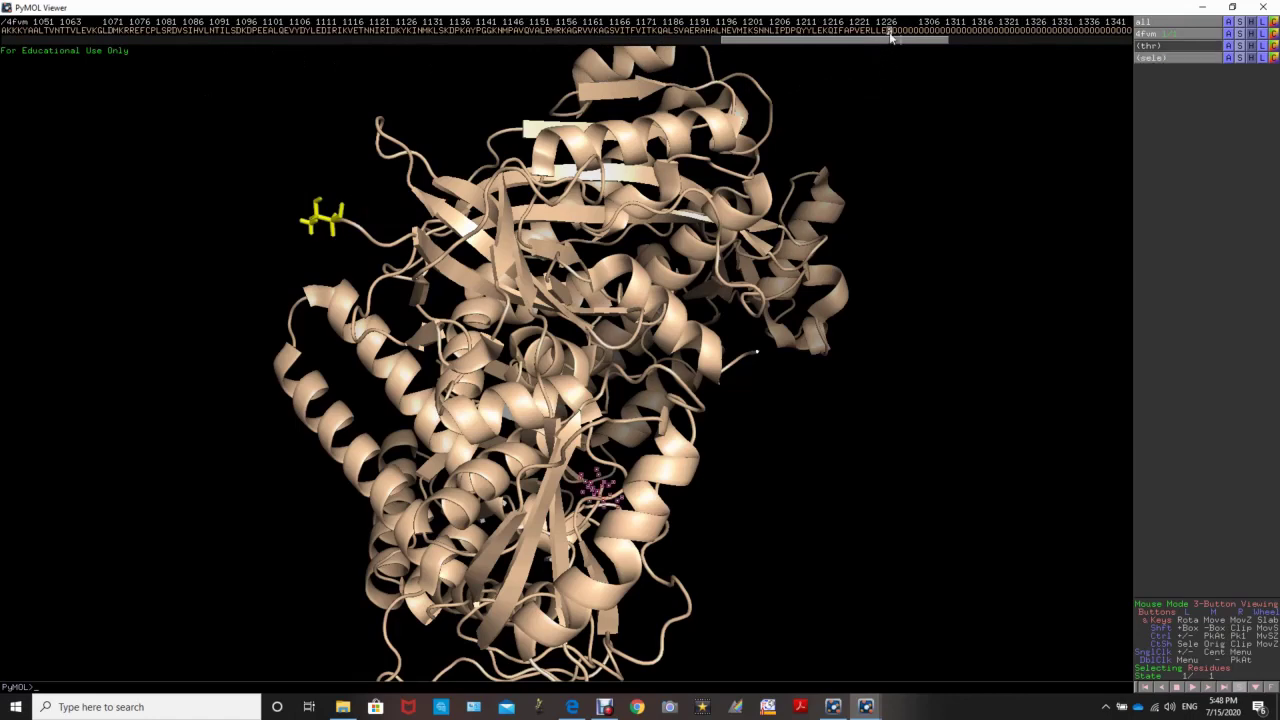
pyautogui.click(1228, 59)
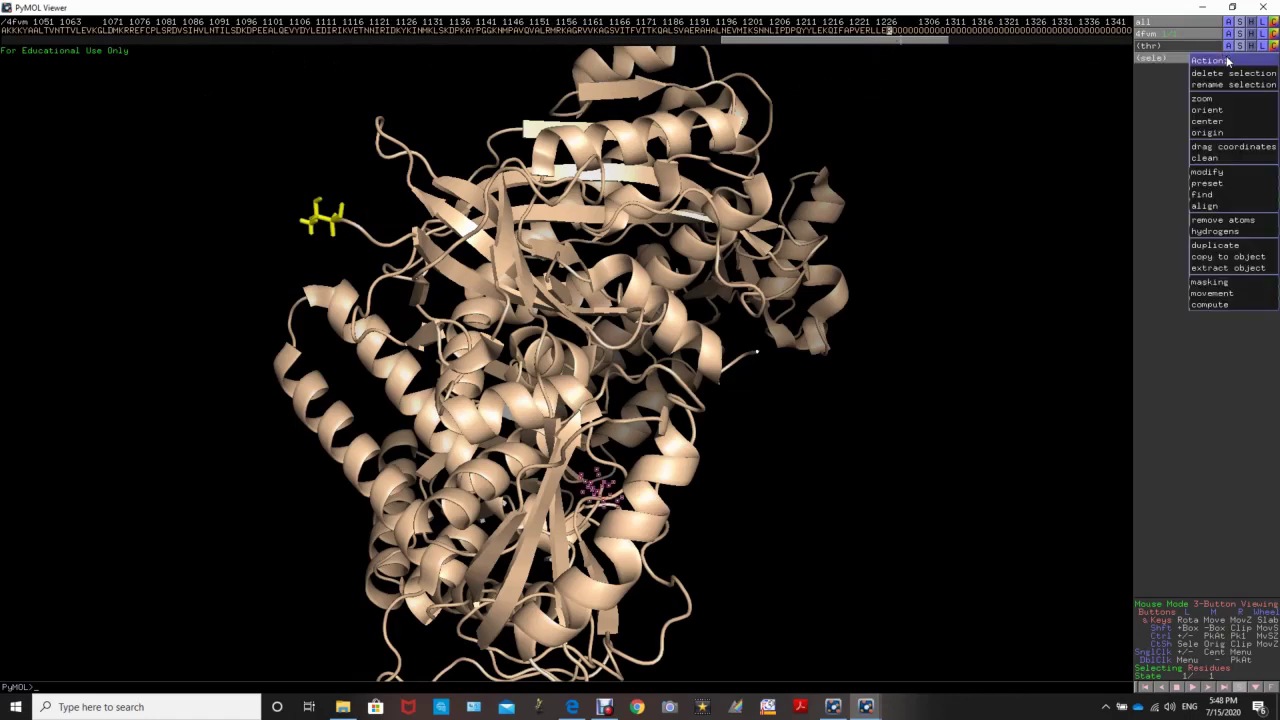
pyautogui.click(1232, 84)
pyautogui.press('BackSpace')
pyautogui.press('BackSpace')
pyautogui.press('BackSpace')
pyautogui.press('BackSpace')
pyautogui.write('arg')
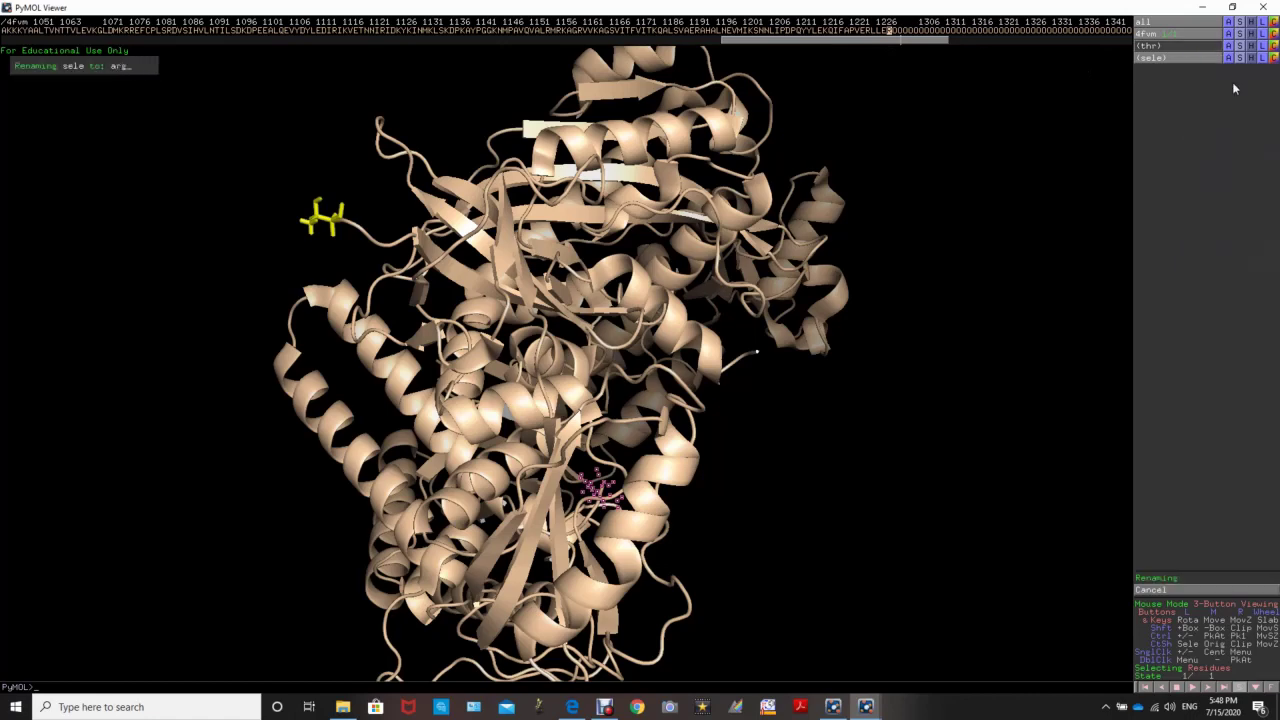
pyautogui.press('Return')
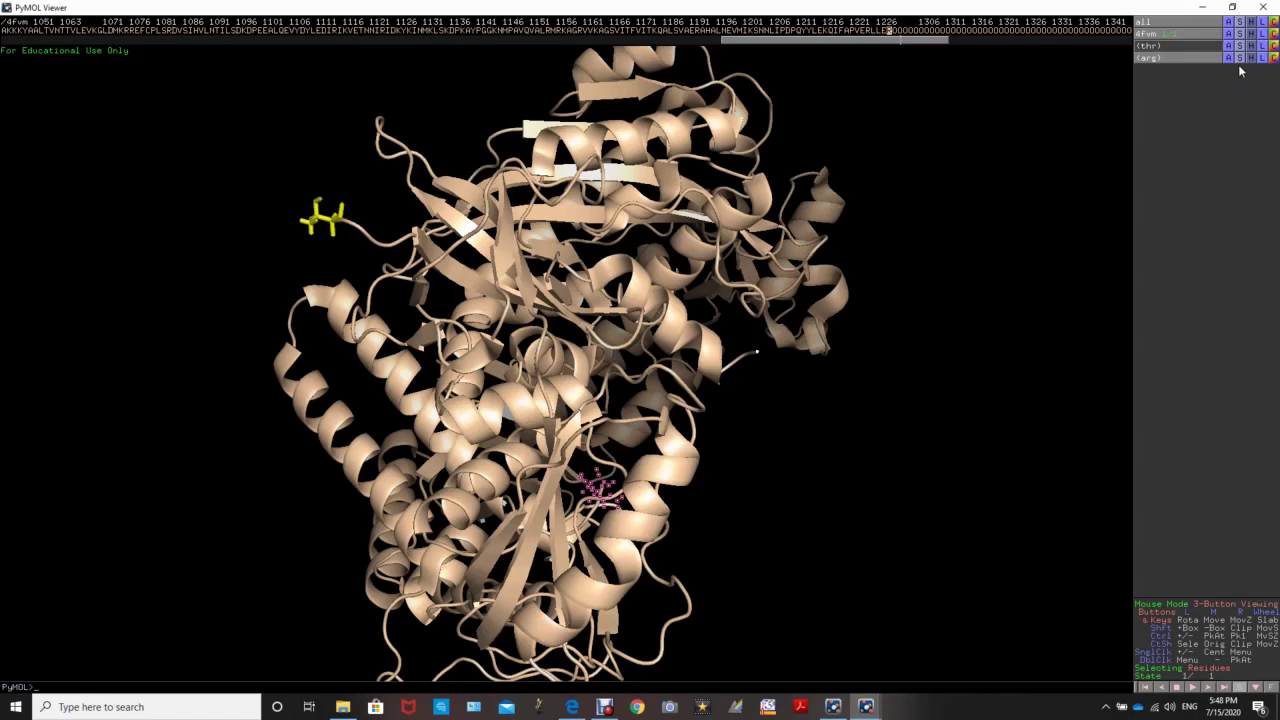
# Show the arg selection as sticks, color it magenta and bring the residue into close view.
pyautogui.click(1239, 57)
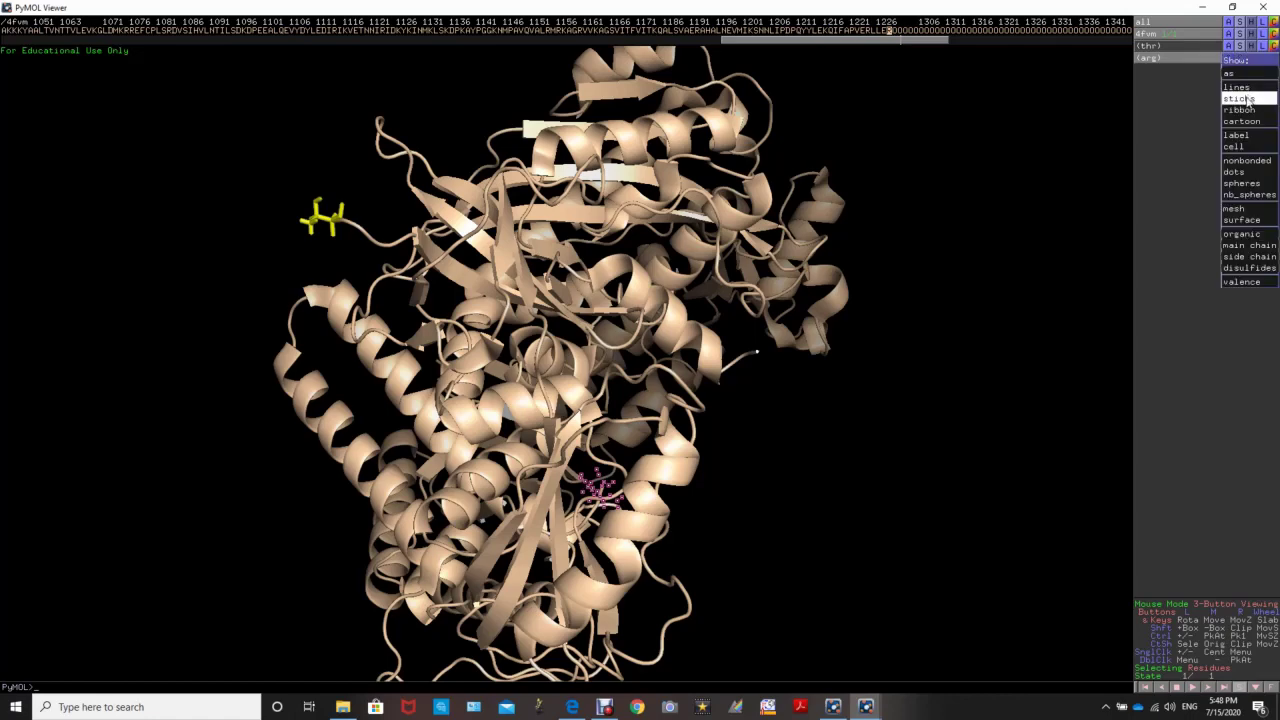
pyautogui.click(1245, 99)
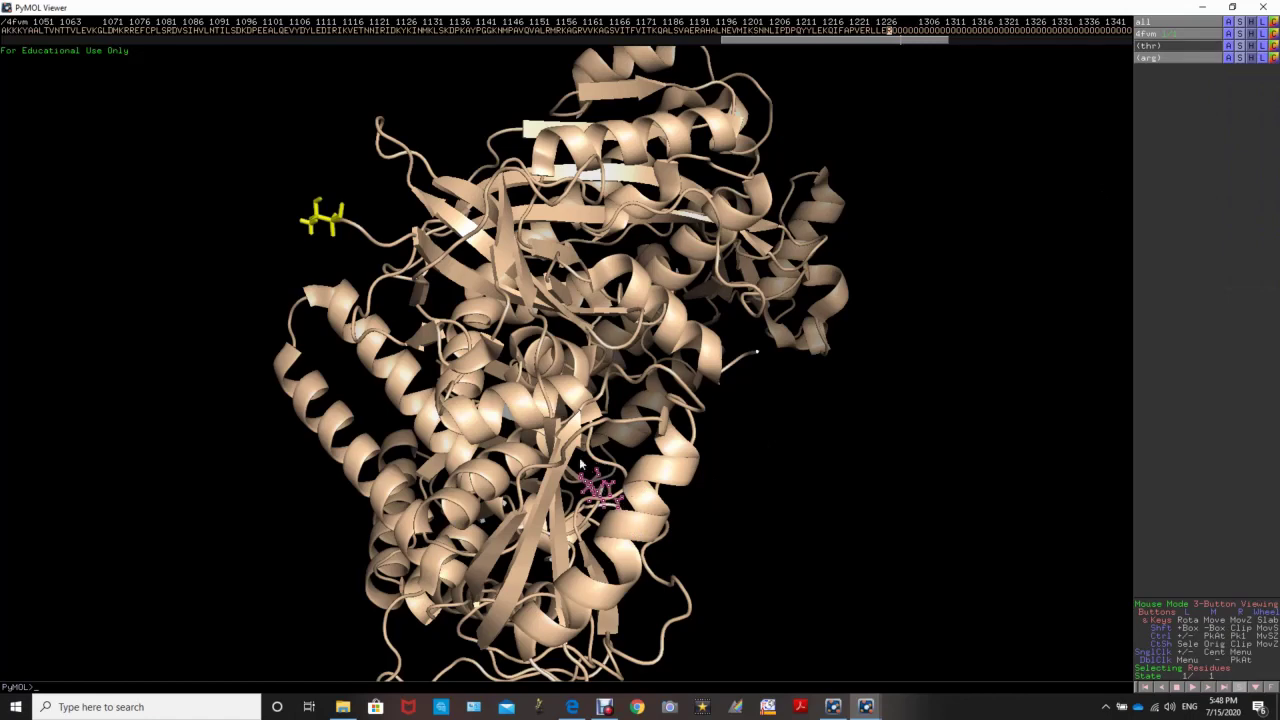
pyautogui.click(1275, 57)
pyautogui.moveTo(1245, 200)
pyautogui.click(1180, 197)
pyautogui.moveTo(662, 548); pyautogui.dragTo(581, 509)
pyautogui.moveTo(757, 553); pyautogui.dragTo(643, 381)
pyautogui.moveTo(569, 452); pyautogui.dragTo(578, 490)
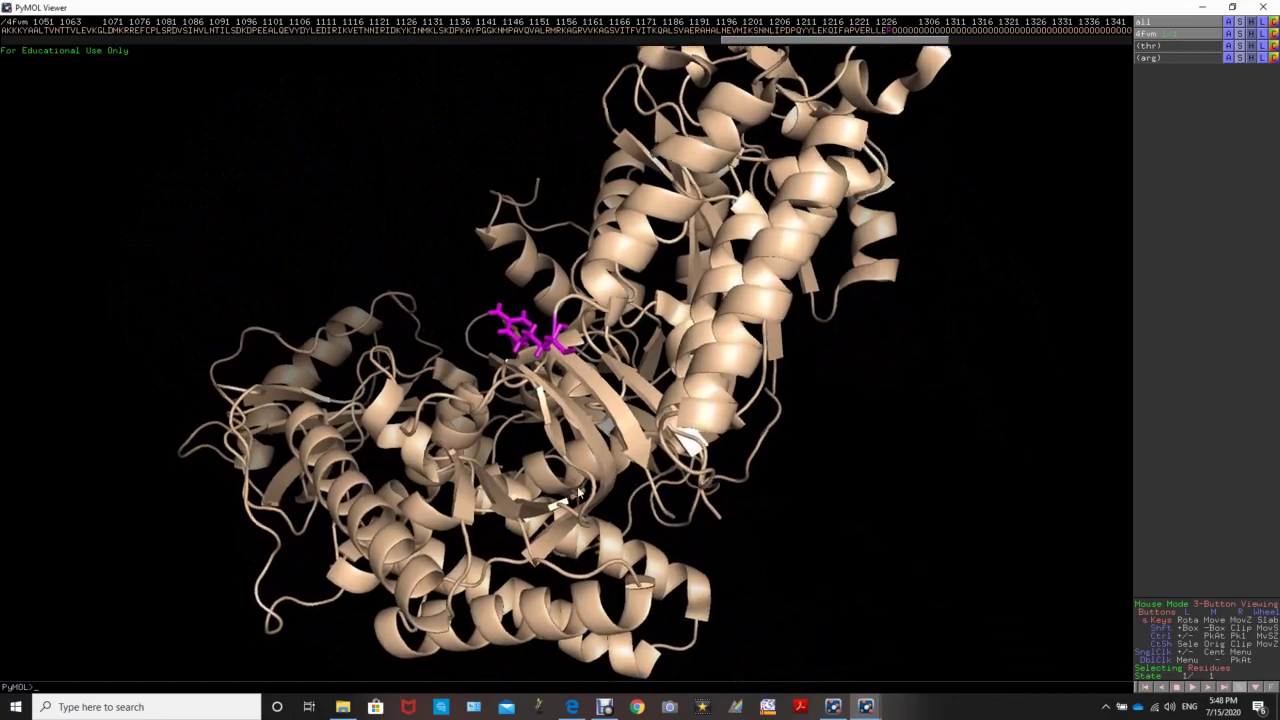
pyautogui.moveTo(578, 490); pyautogui.dragTo(590, 393, button='right')
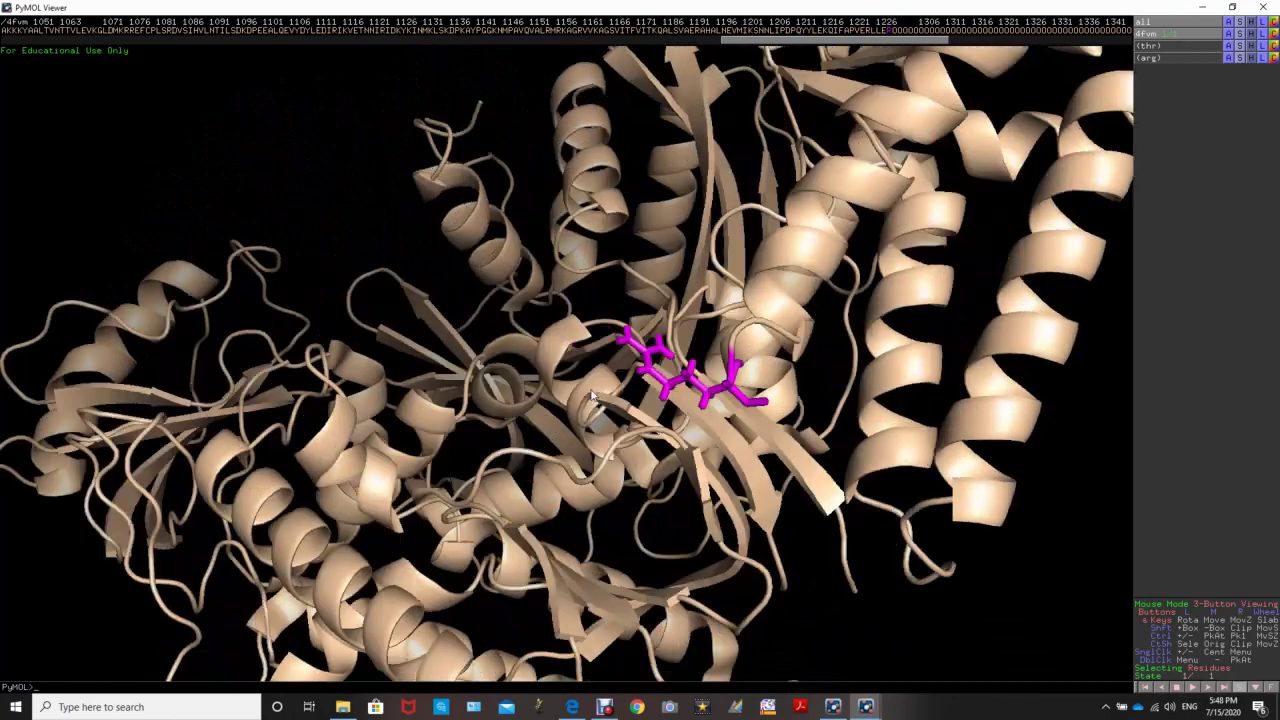